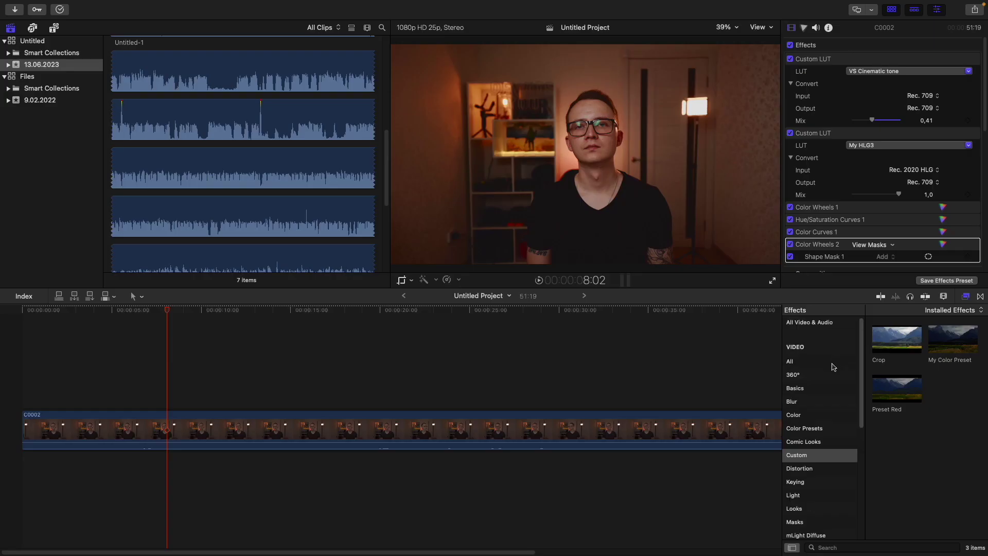
Apply the Handheld effect to C0002 with Shakiness 14,86 and Distance 43,27
click(817, 363)
click(852, 547)
text(hand)
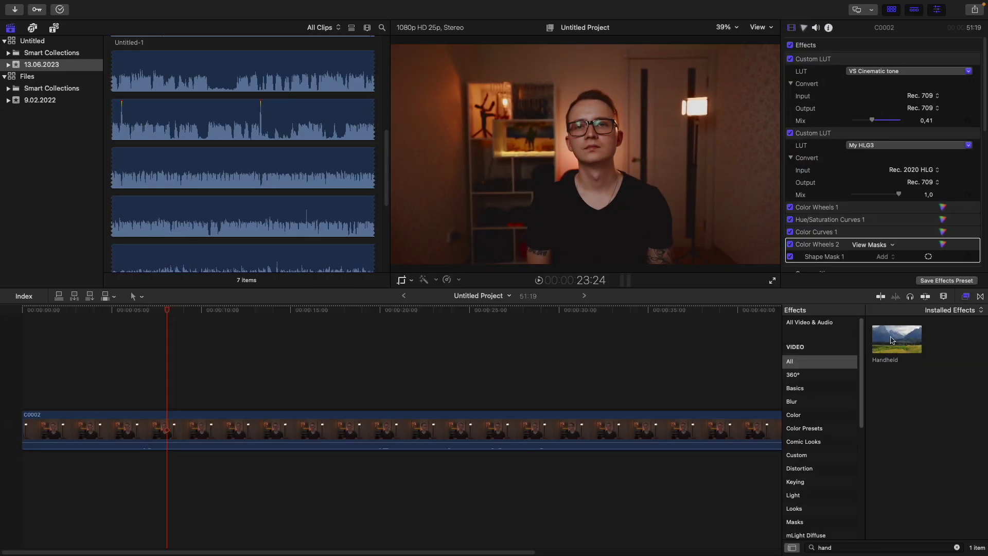
double_click(896, 340)
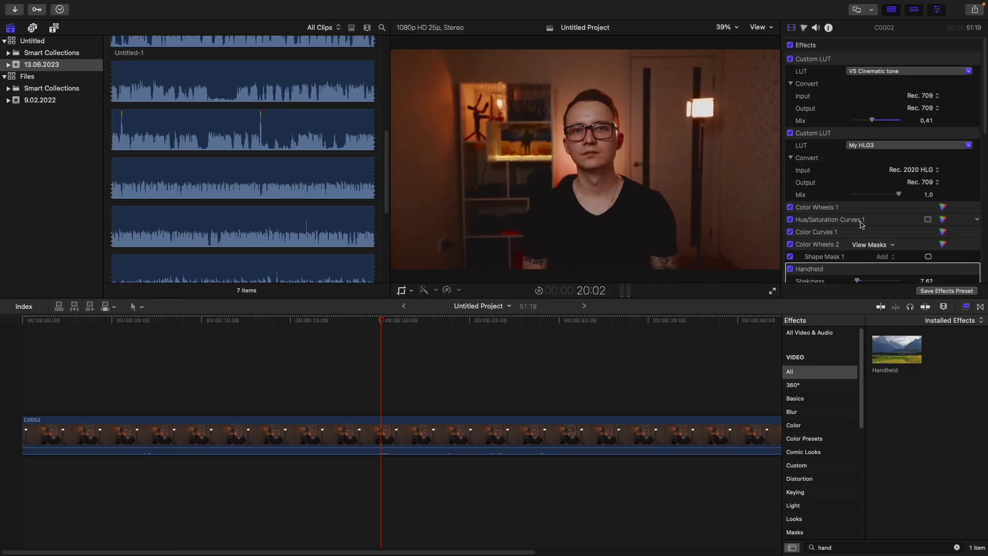
drag(858, 212, 875, 211)
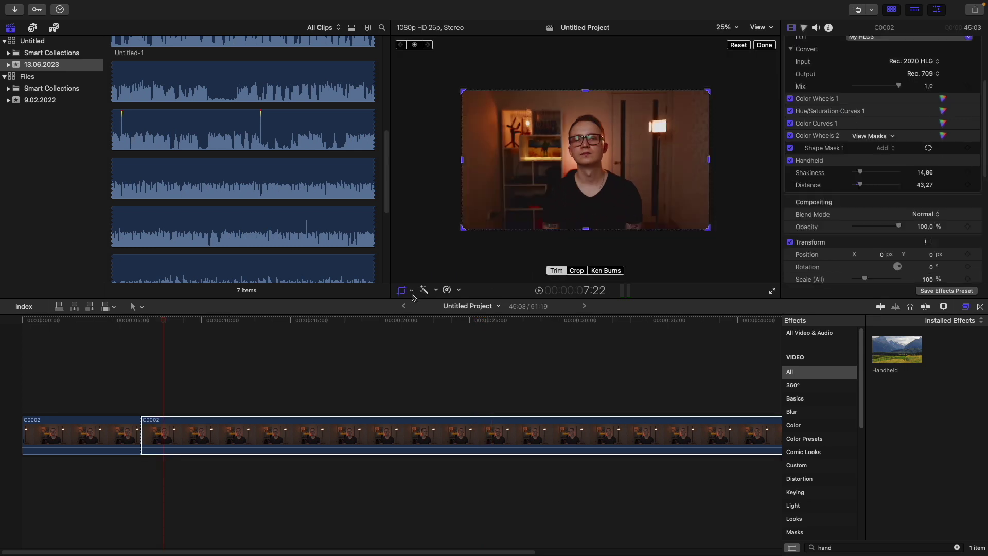
Scale the clip up to about 135% in the viewer and nudge it slightly upward
click(411, 290)
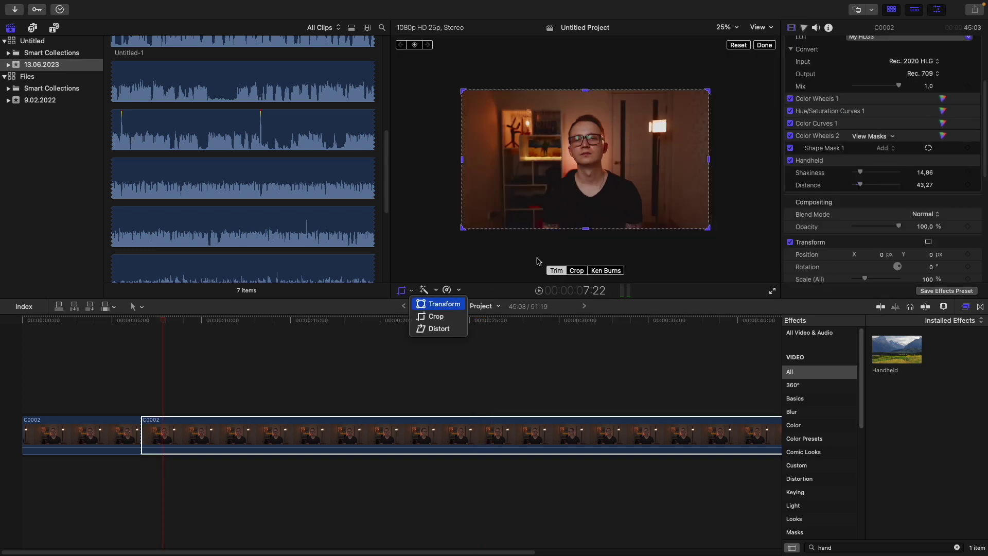
click(434, 304)
drag(708, 229, 753, 254)
drag(678, 205, 678, 206)
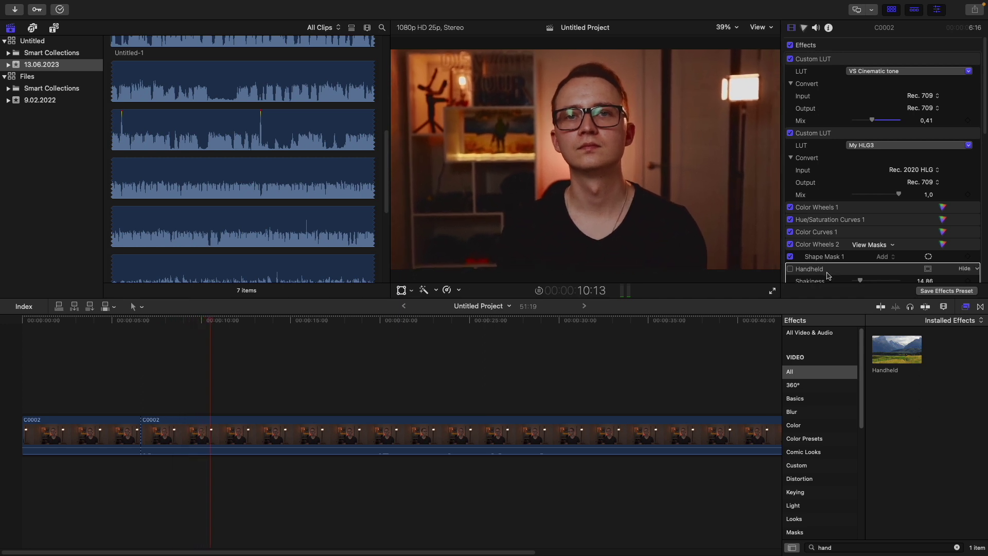
Re-enable the Handheld effect and select the second C0002 clip
click(790, 268)
scroll(830, 275, down, 1)
scroll(839, 275, down, 3)
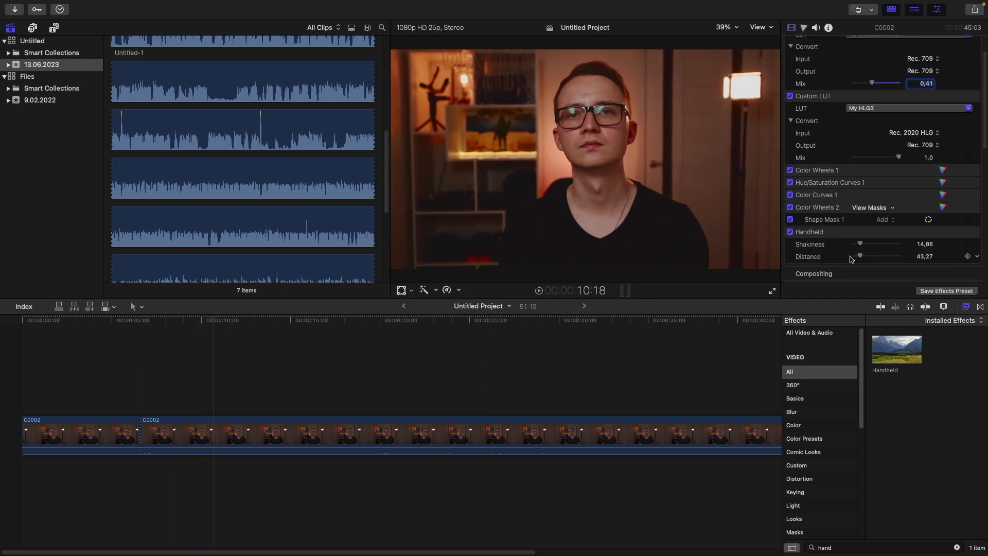
click(335, 423)
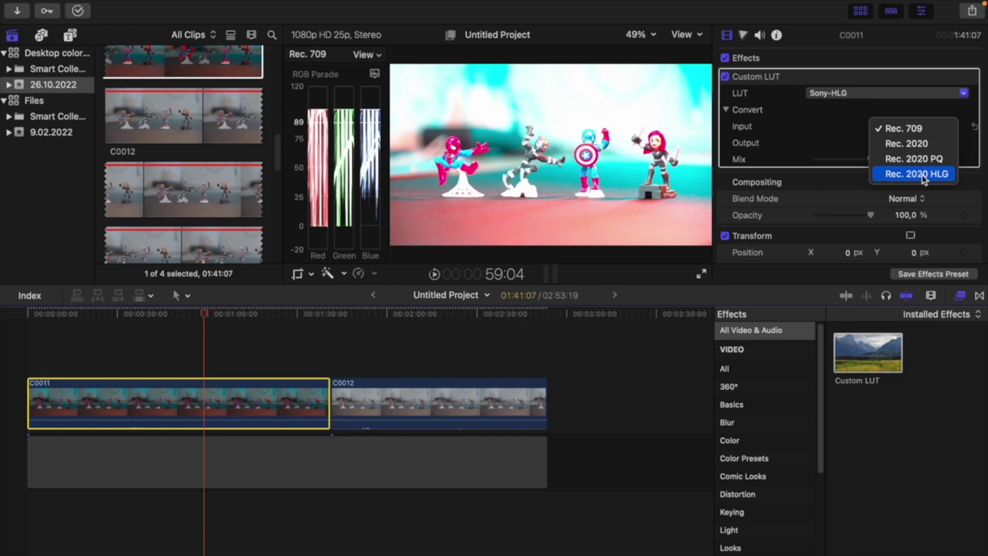
Set the Sony-HLG LUT input to Rec. 2020 HLG with Rec. 709 output, checking at 100% and fit
click(921, 174)
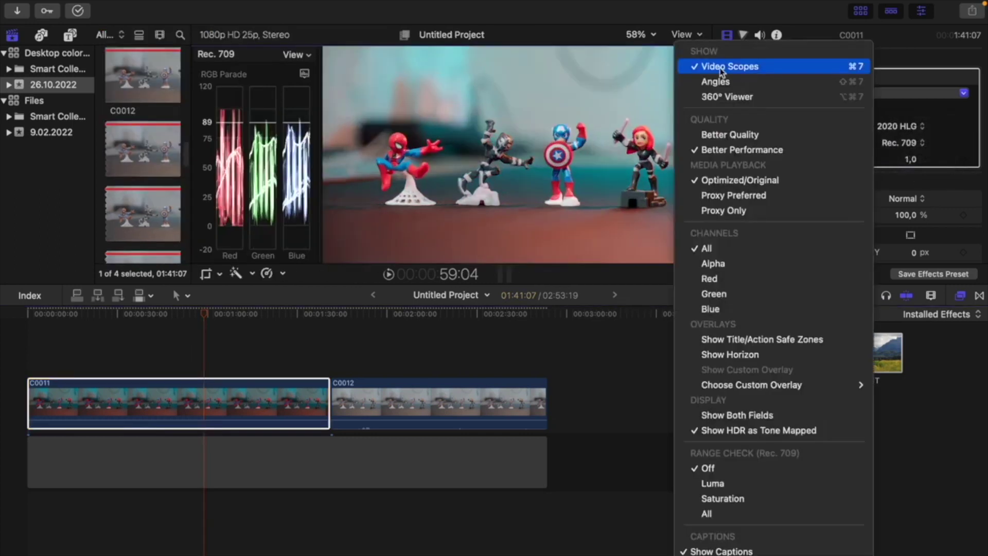
key(Escape)
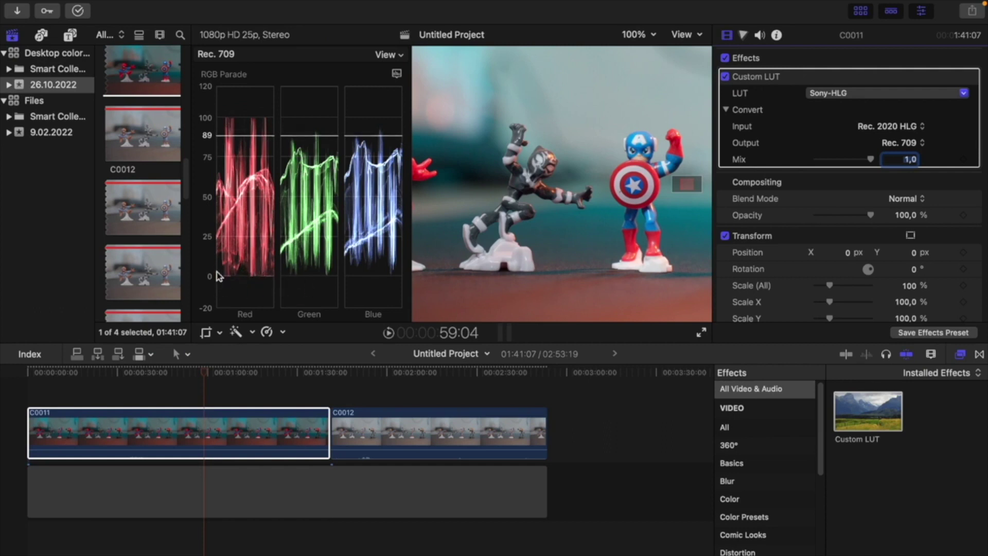
key(shift+z)
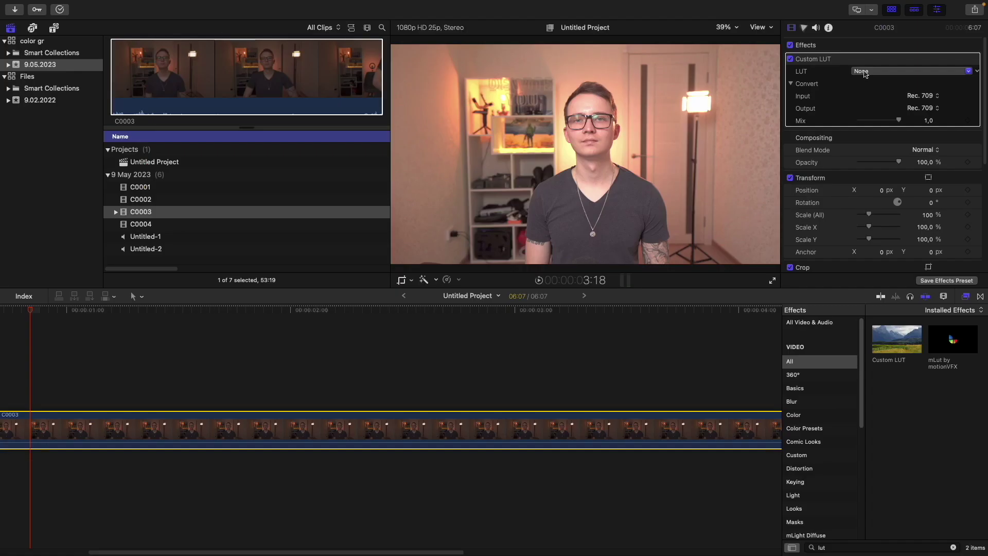
Apply the My HLG3 LUT to C0003 with input colour space Rec. 2020 HLG
click(865, 73)
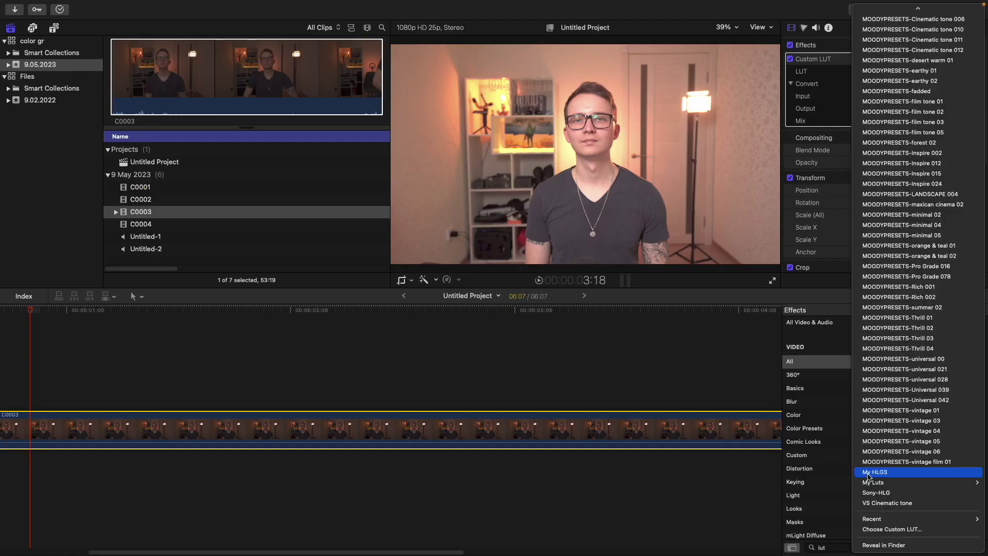
click(877, 474)
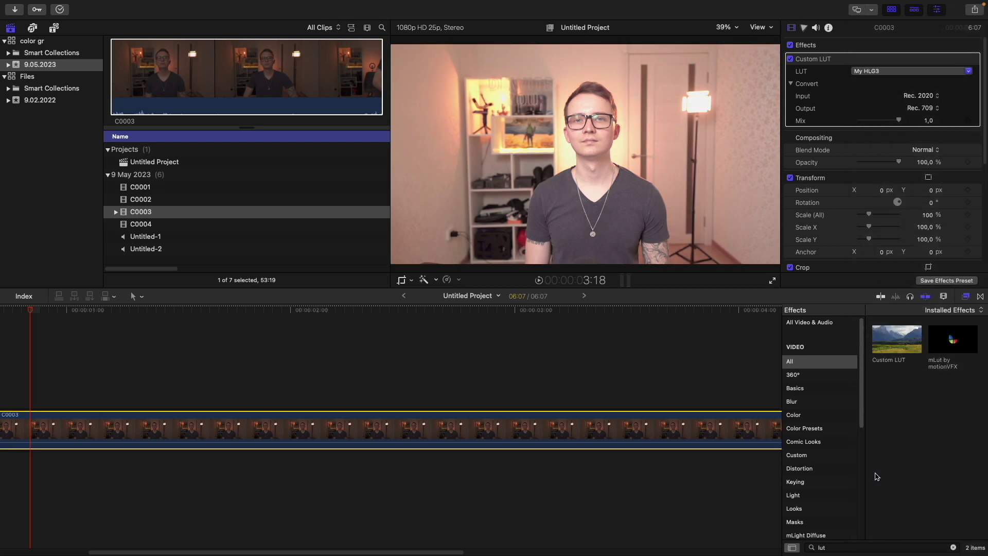
click(919, 96)
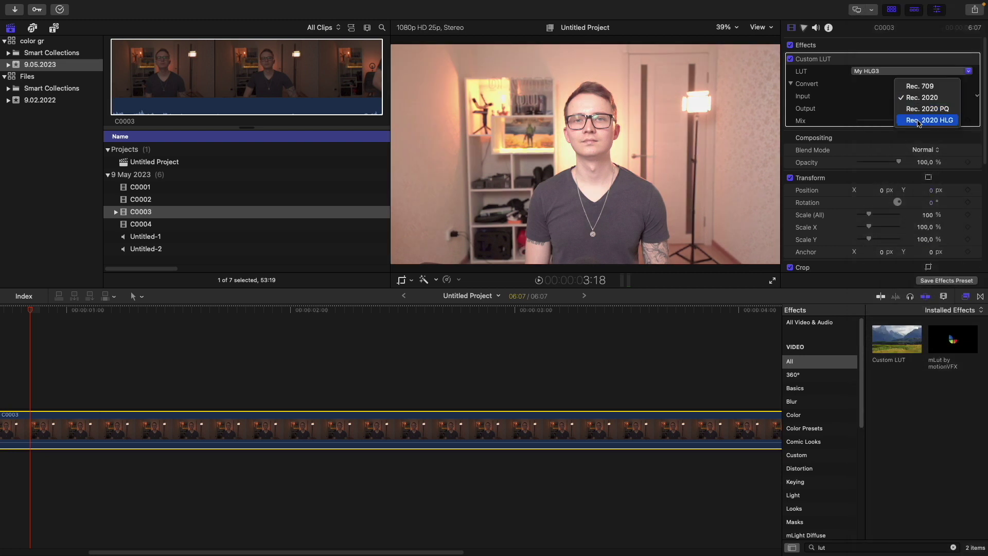
click(919, 120)
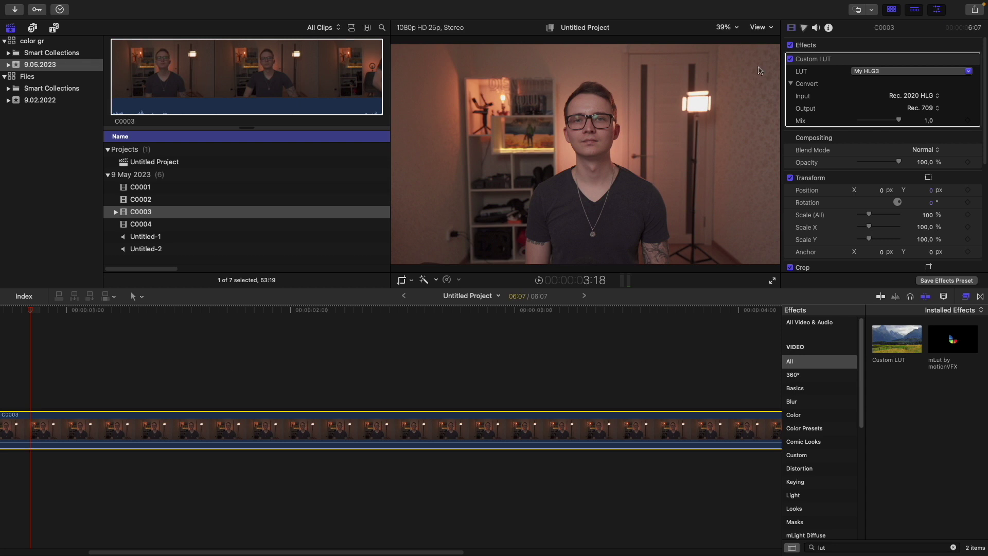
Show the video scopes and lower the VS Cinematic tone LUT mix to 0,45
click(770, 30)
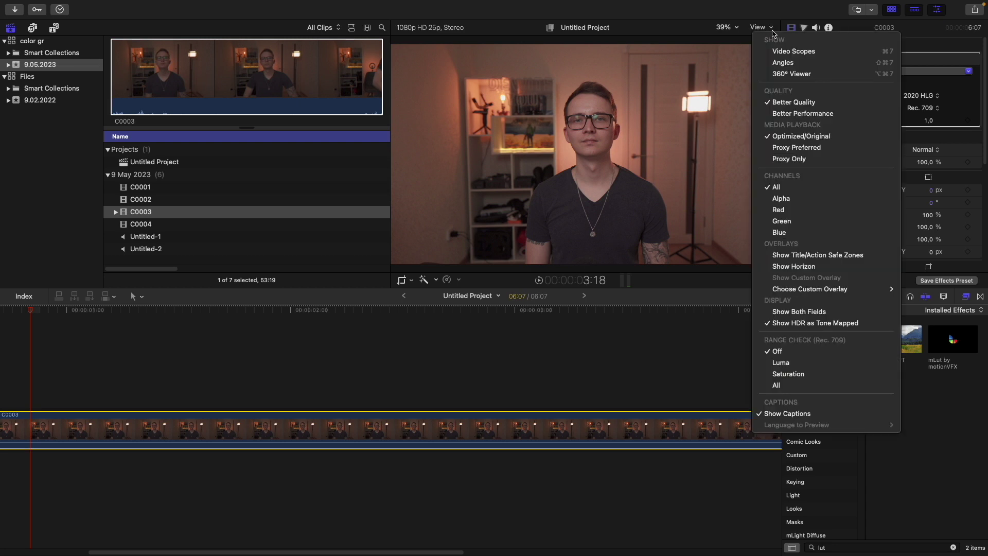
click(794, 51)
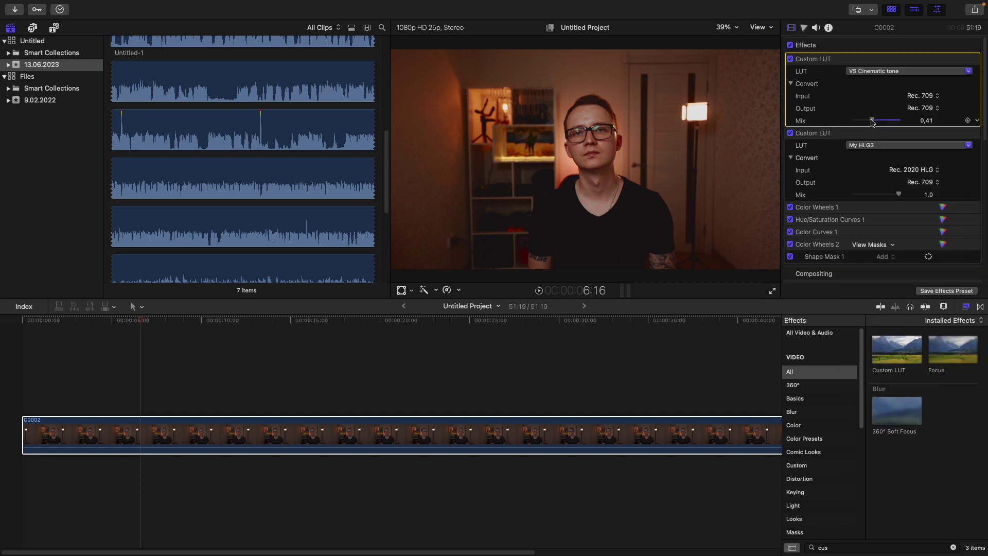
mouse_move(873, 122)
mouse_down()
mouse_move(859, 124)
mouse_move(904, 121)
mouse_move(870, 122)
mouse_up()
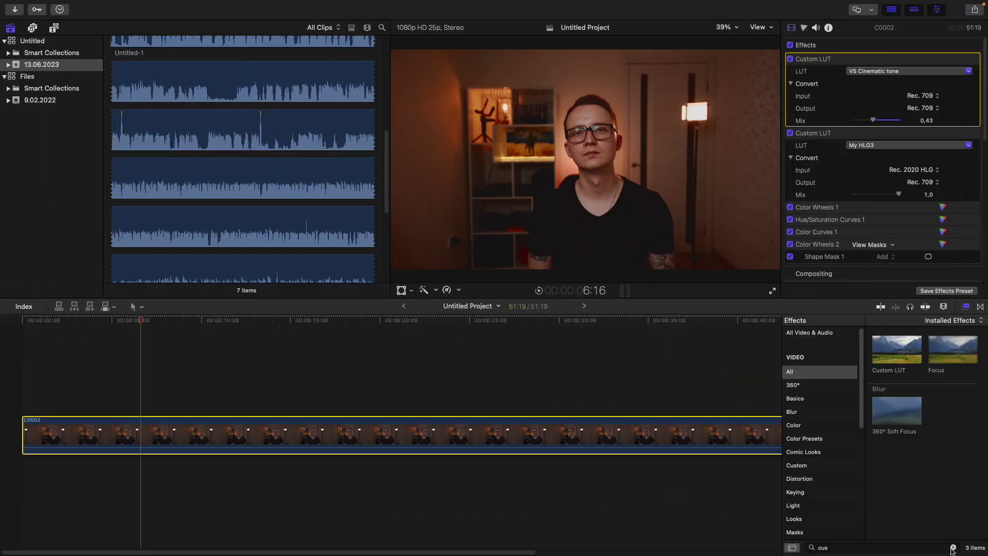
Clear the Effects search and apply Draw Mask to the C0002 clip
click(953, 548)
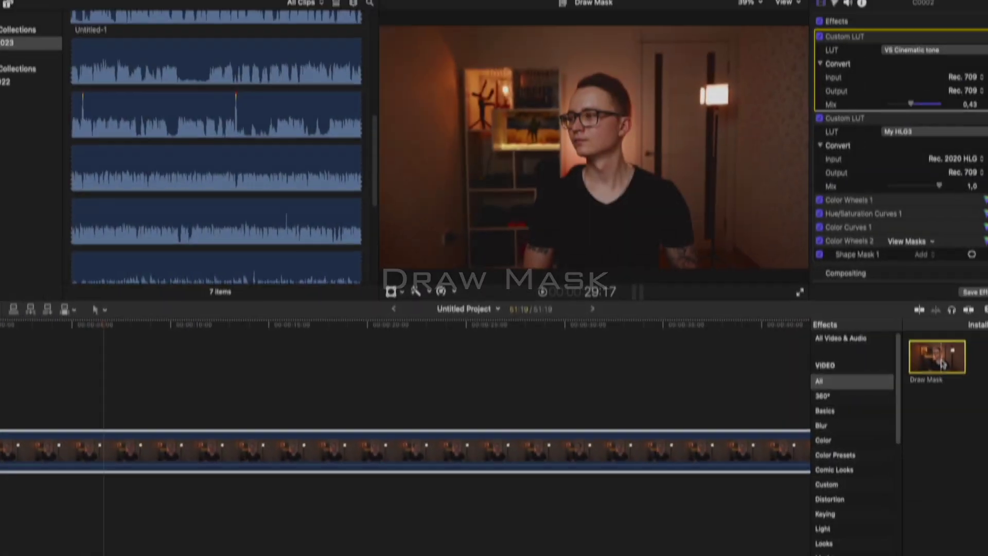
mouse_move(896, 349)
mouse_down()
mouse_move(437, 379)
mouse_move(343, 433)
mouse_up()
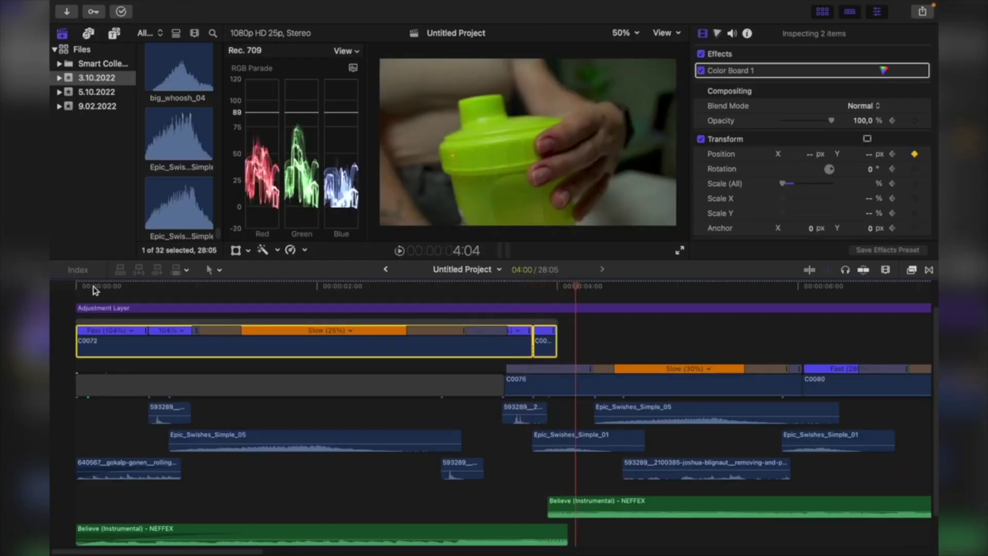
click(554, 335)
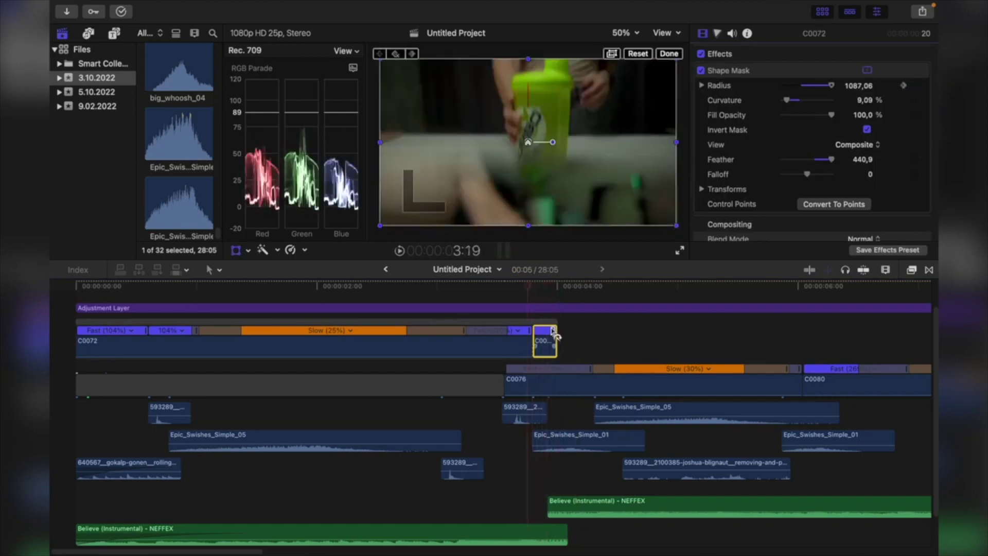
Toggle the Shape Mask off and on to compare the frame with and without it
click(704, 75)
click(703, 73)
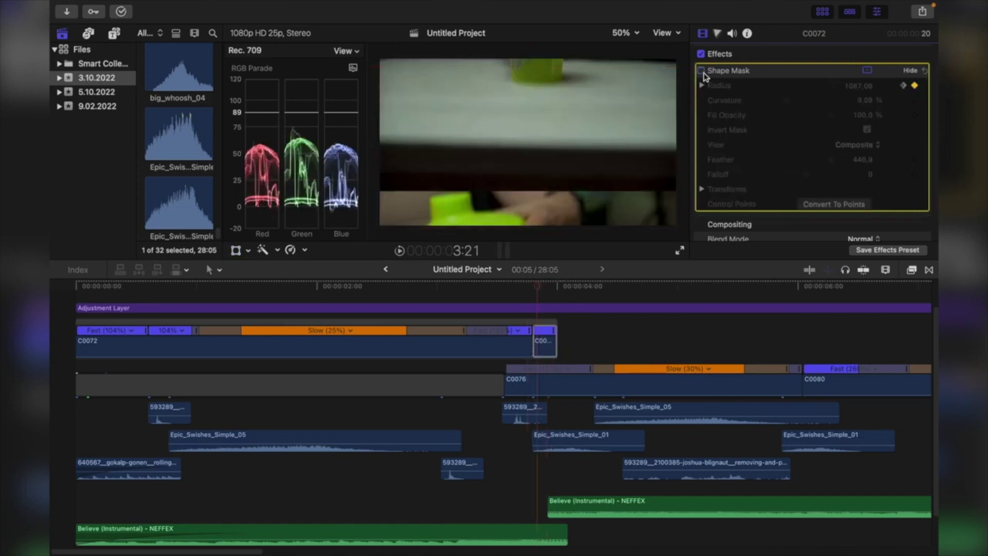
click(703, 73)
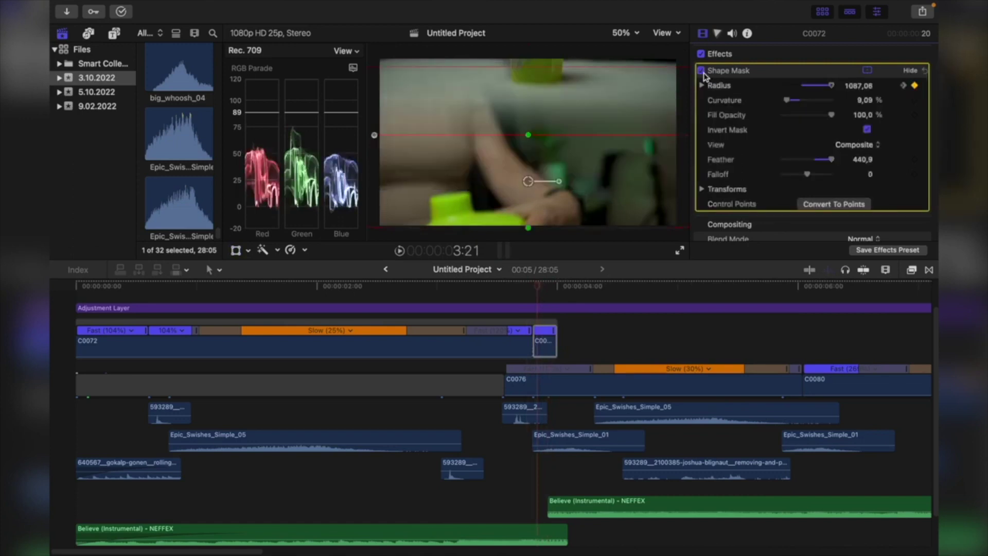
click(703, 73)
click(703, 73)
Preview the masked clip from 4:01 and set the mask feather to -100
click(565, 287)
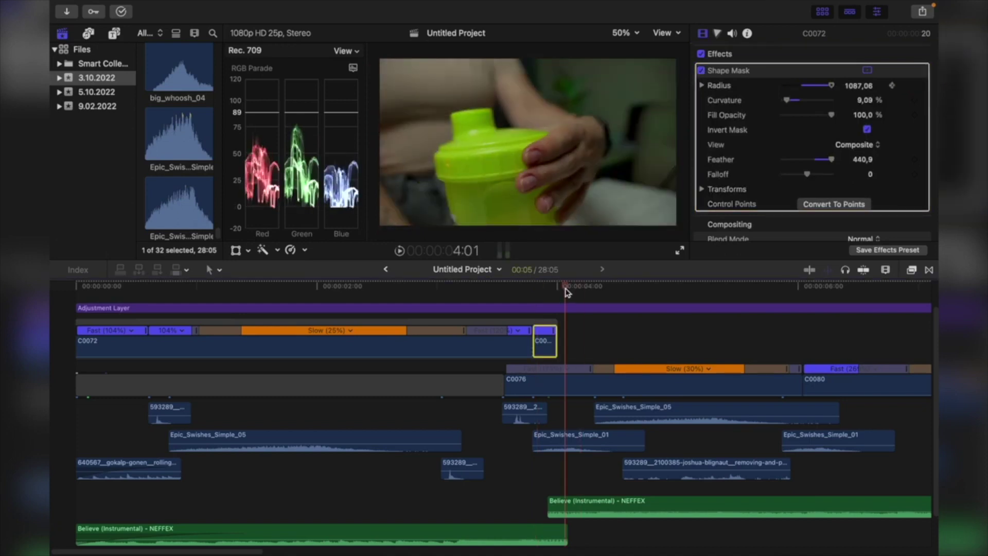
key(space)
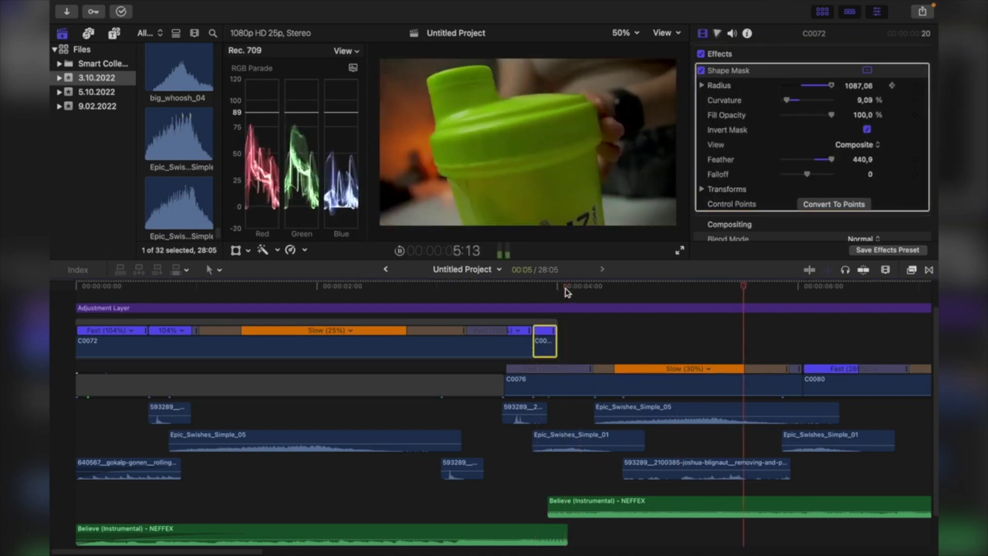
key(space)
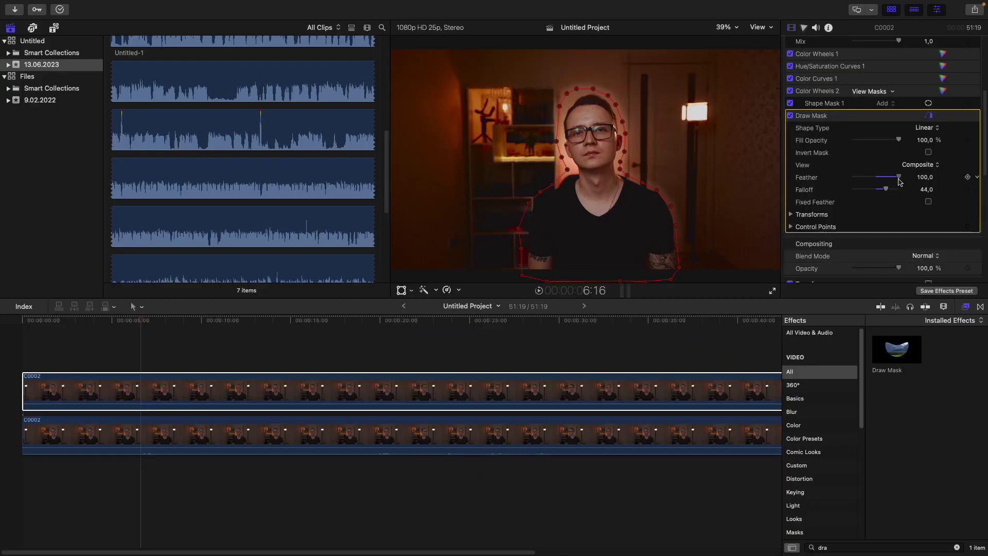
drag(899, 181, 841, 182)
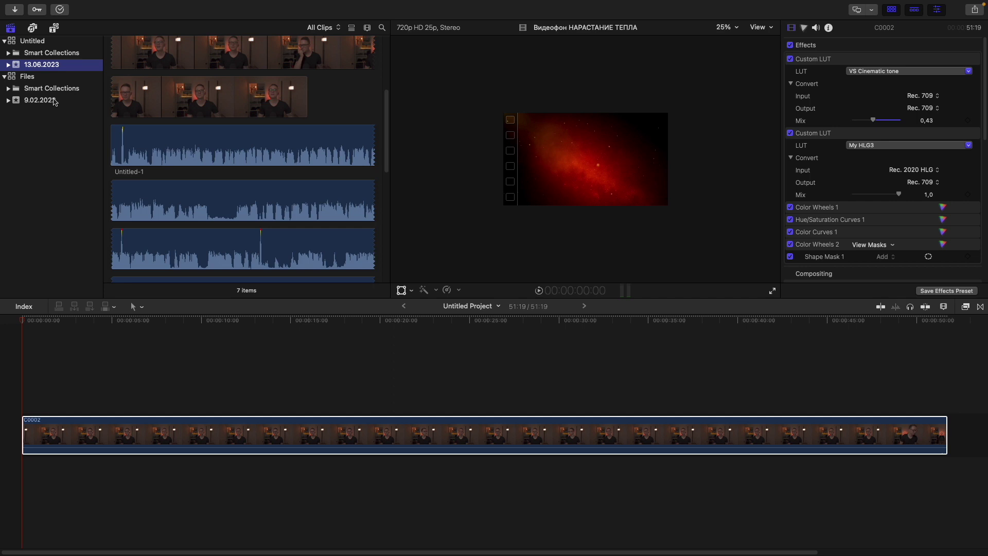
Move the videoplayback (2) overlay later in the timeline, parking the playhead at 7:22
click(53, 101)
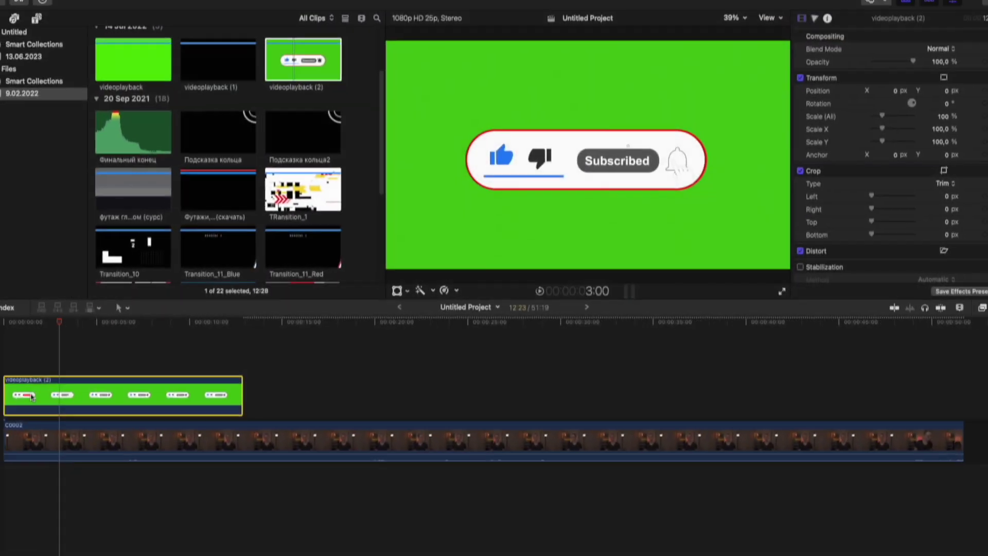
drag(64, 372, 160, 370)
click(162, 371)
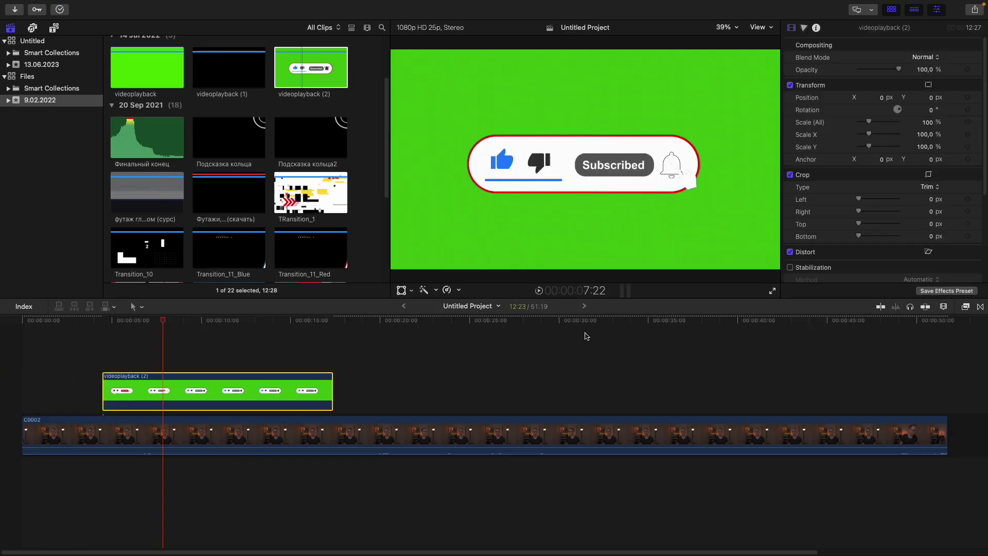
Apply the Keyer effect to the videoplayback (2) clip and show its transform controls
click(967, 308)
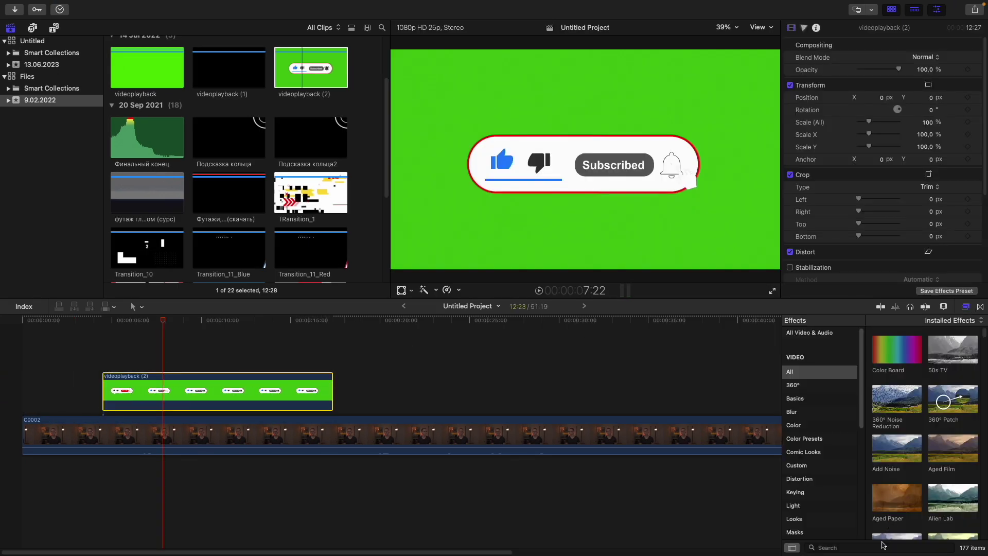
click(883, 547)
text(key)
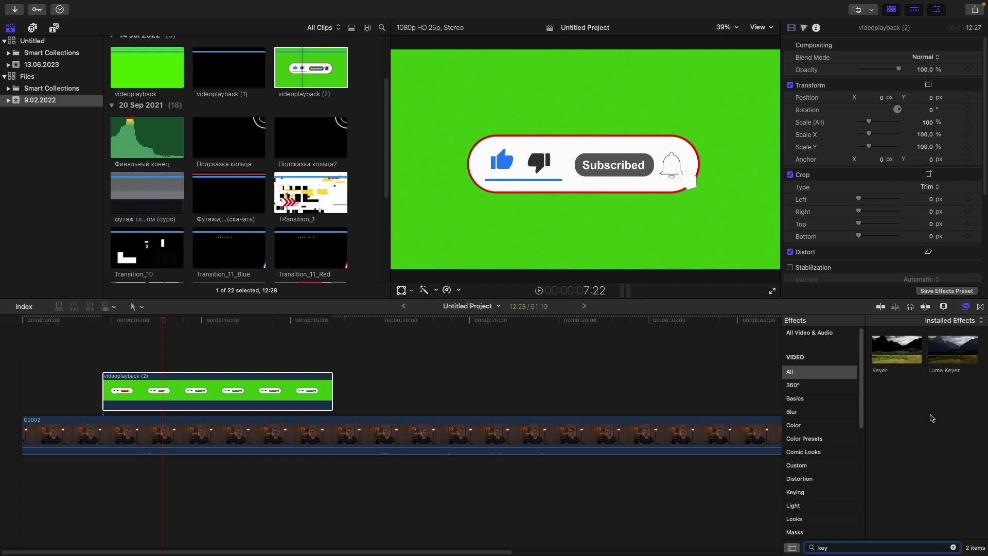
click(900, 349)
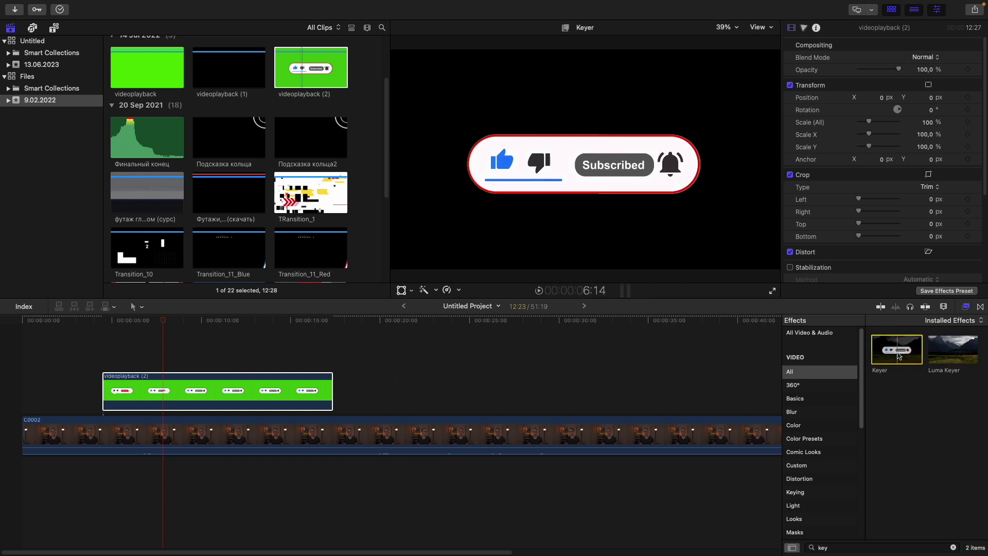
drag(893, 353, 270, 389)
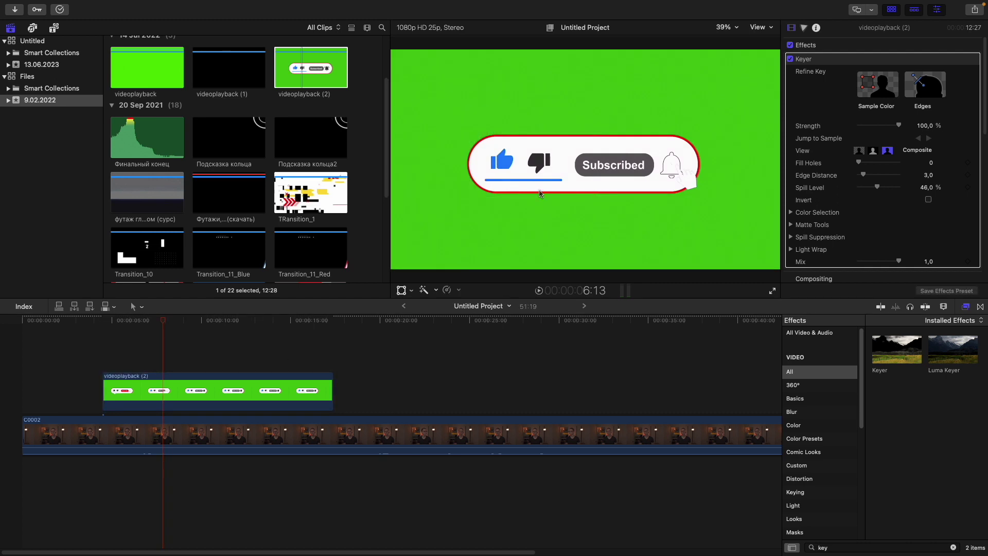
key(shift+t)
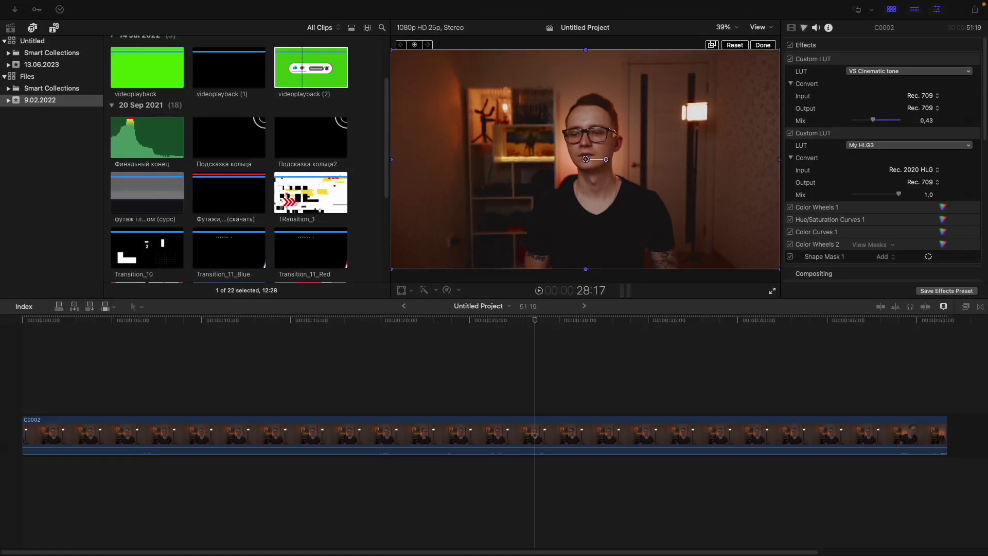
Duplicate C0002 as a connected copy above the original and select the upper copy
click(161, 435)
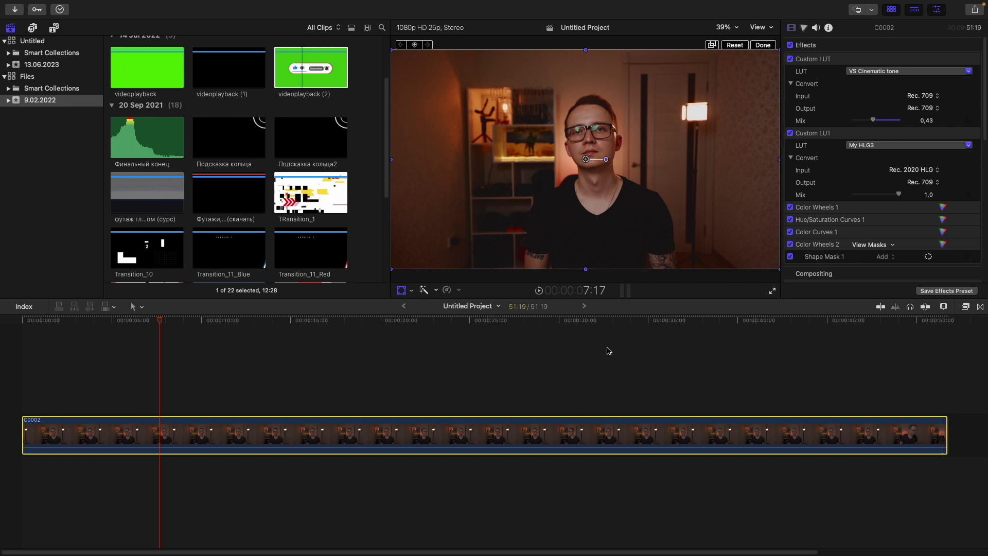
drag(186, 436, 198, 393)
click(193, 427)
click(221, 396)
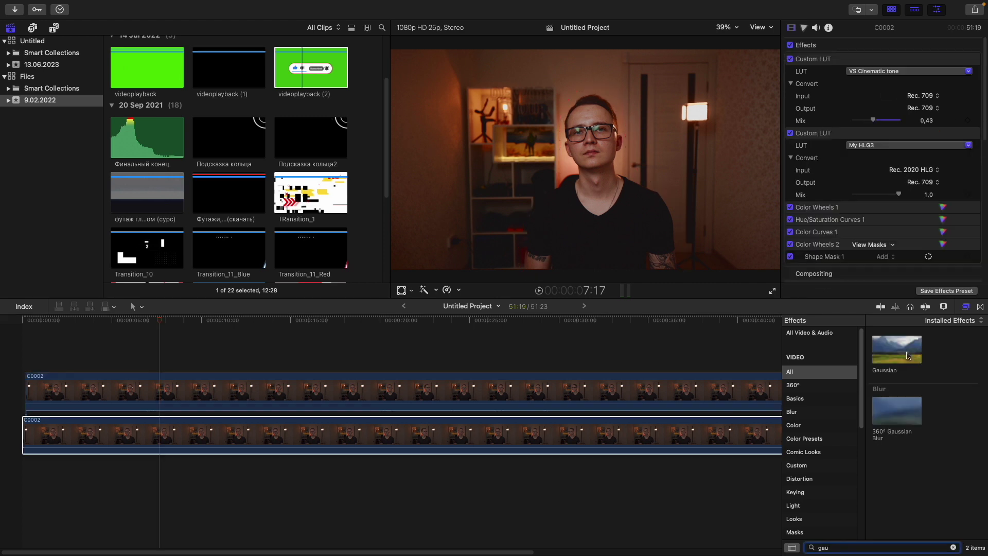
Apply and adjust a Gaussian blur on the lower C0002 copy
drag(897, 350, 534, 438)
scroll(875, 162, down, 5)
drag(876, 174, 862, 175)
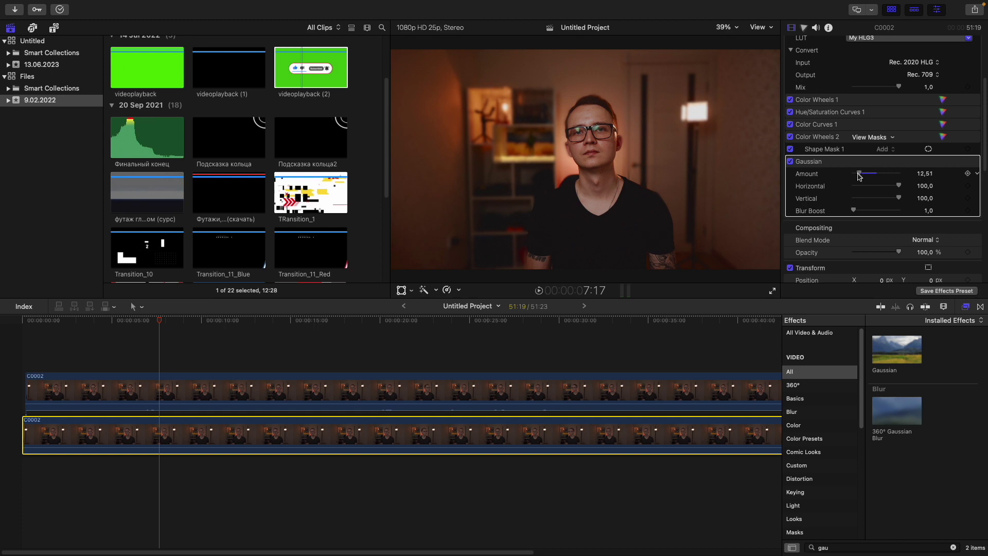
Compare the Sharpen effect on the masked upper copy at 100% view, leaving it on
click(319, 394)
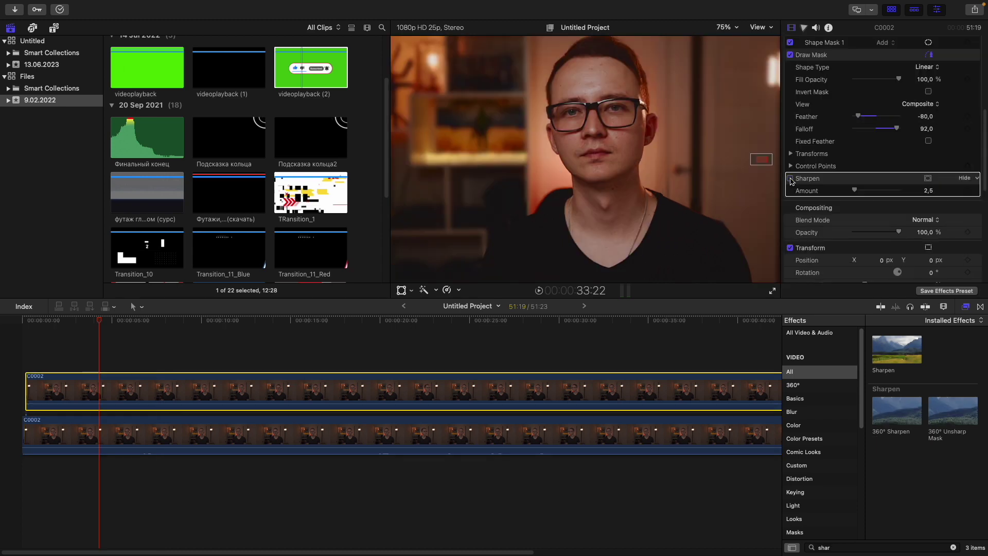
click(735, 28)
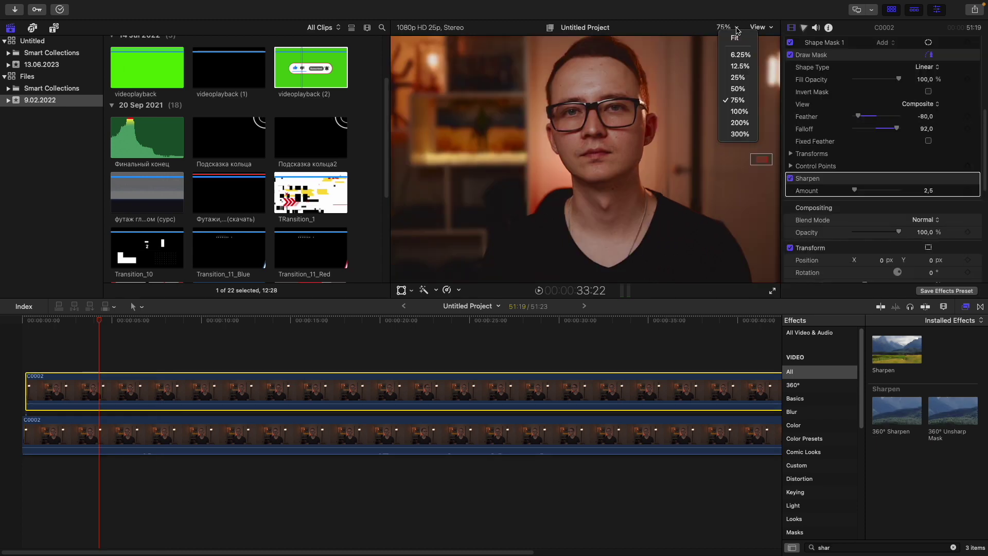
click(743, 116)
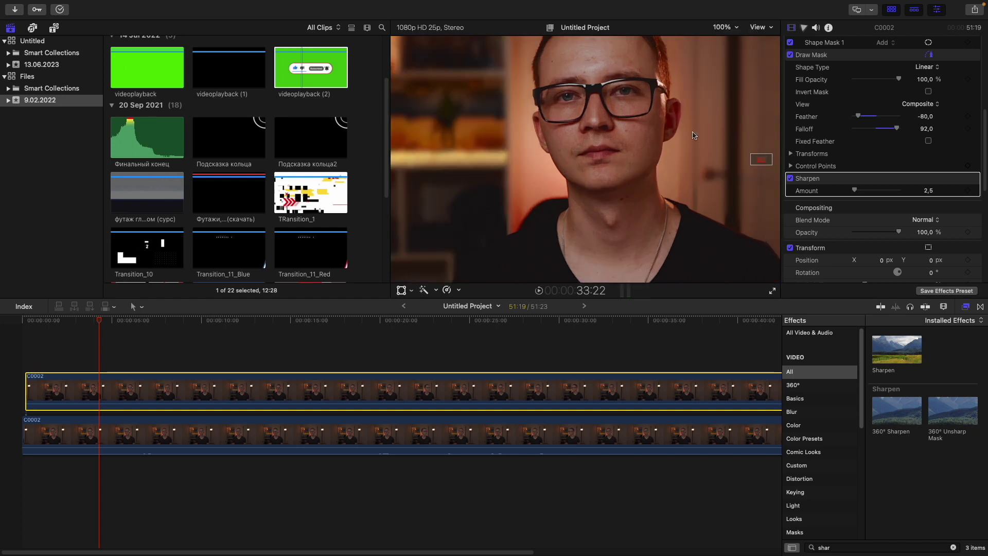
drag(760, 159, 760, 158)
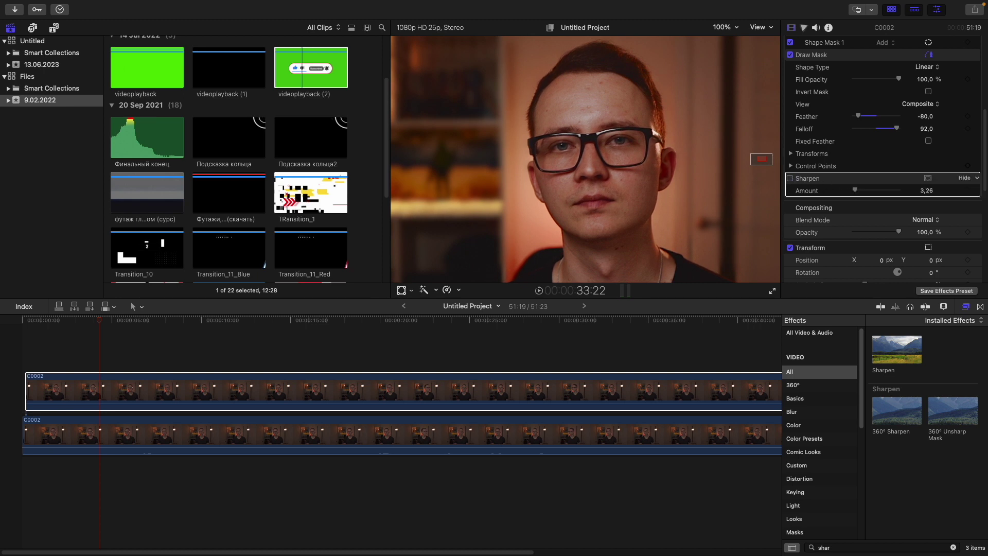
click(792, 179)
click(792, 179)
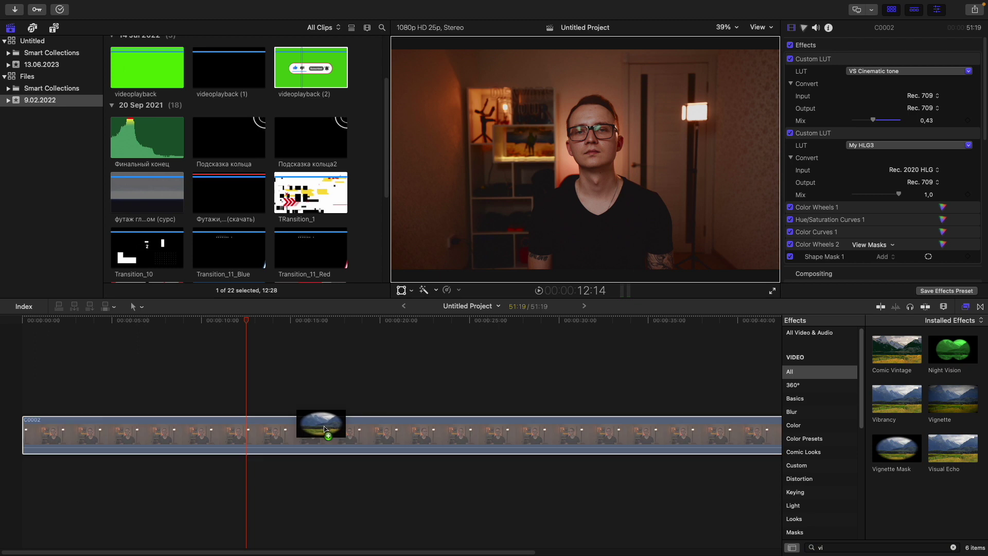
drag(319, 421, 320, 435)
scroll(875, 154, down, 3)
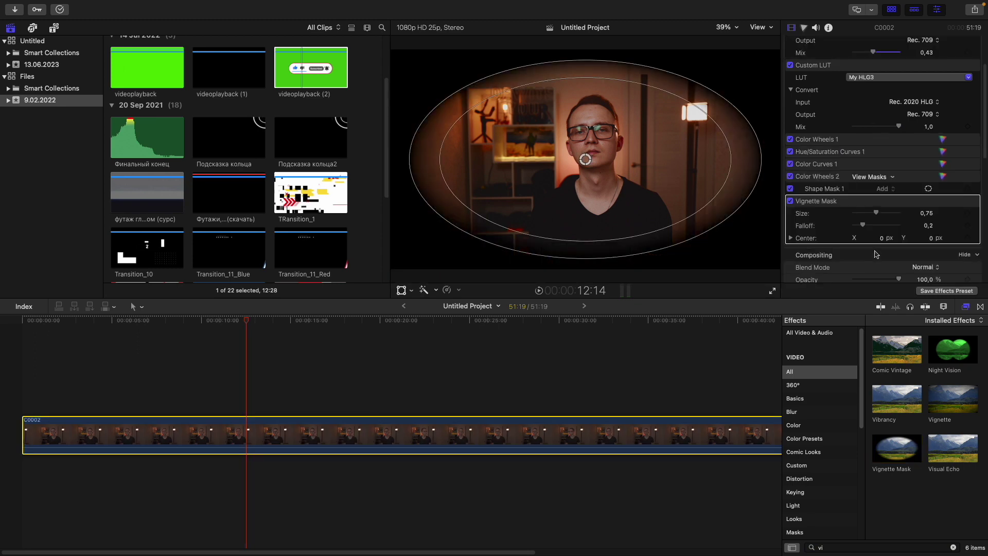
drag(862, 225, 879, 225)
scroll(824, 222, down, 2)
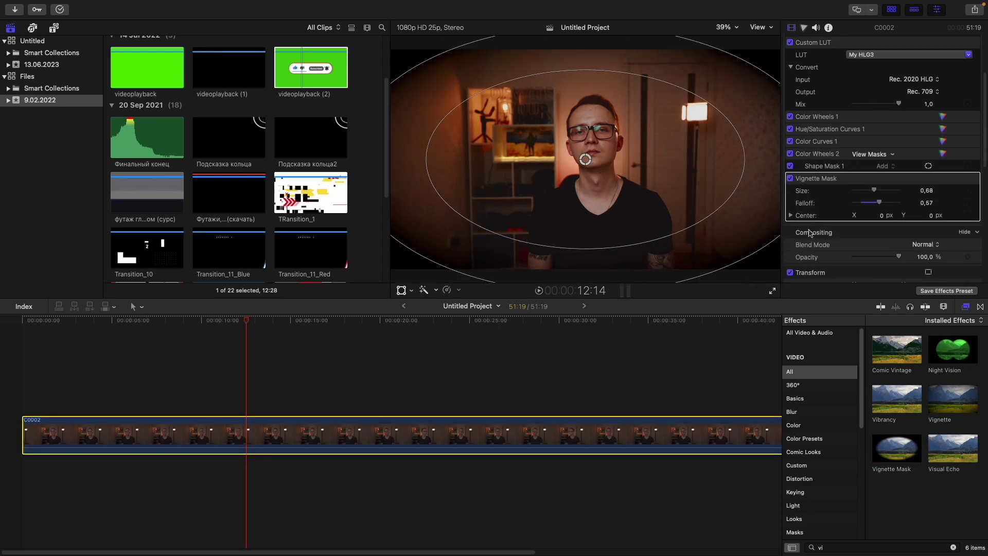
click(792, 216)
click(791, 216)
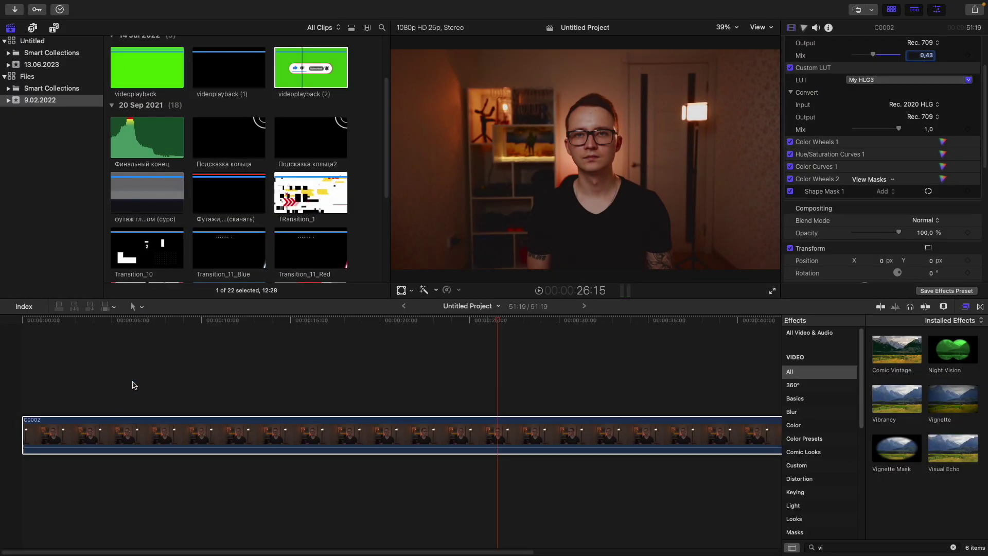
Play back the C0002 clip to review the grade
click(229, 397)
click(272, 431)
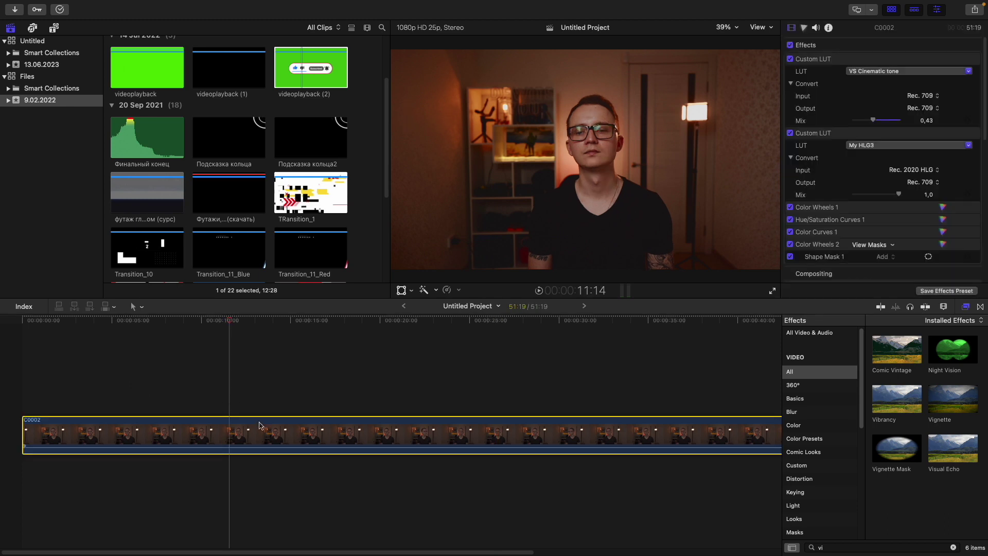
key(space)
click(177, 393)
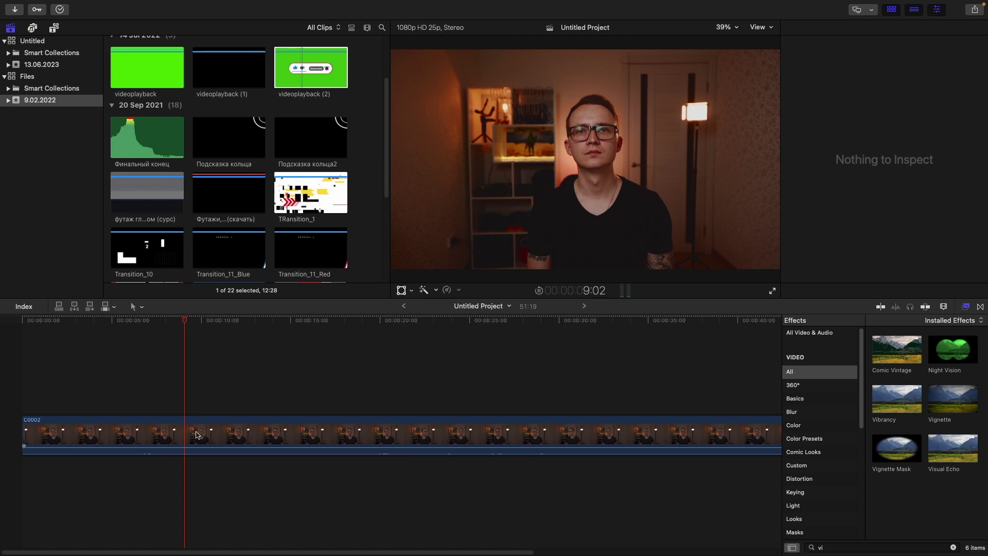
Connect the glitch footage above C0002 near 10 seconds and nudge it slightly earlier
key(q)
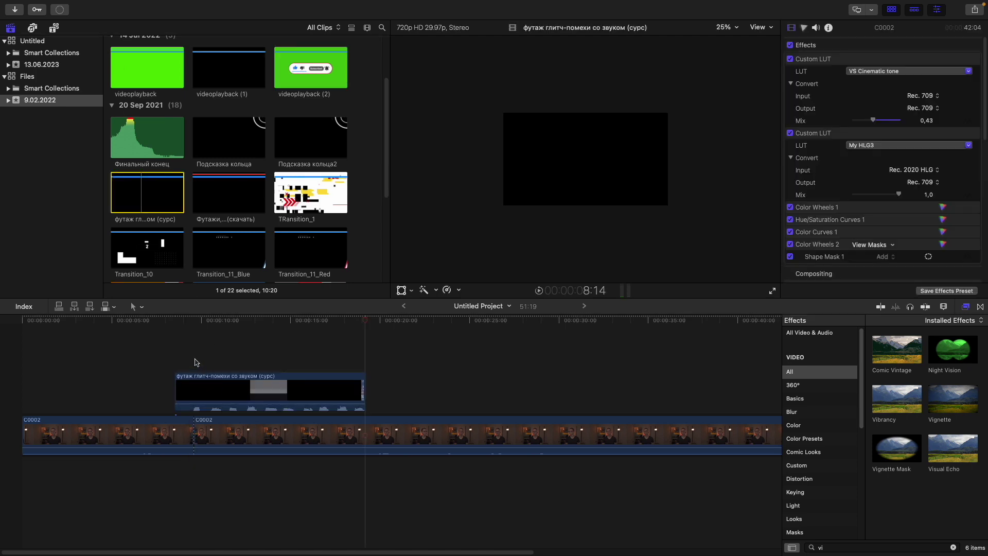
click(206, 394)
drag(221, 392, 211, 391)
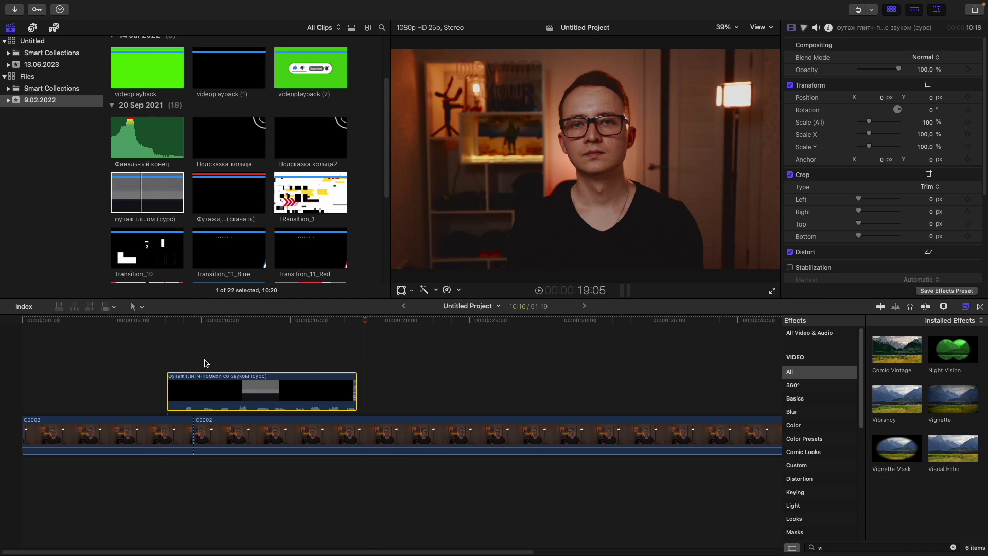
click(205, 363)
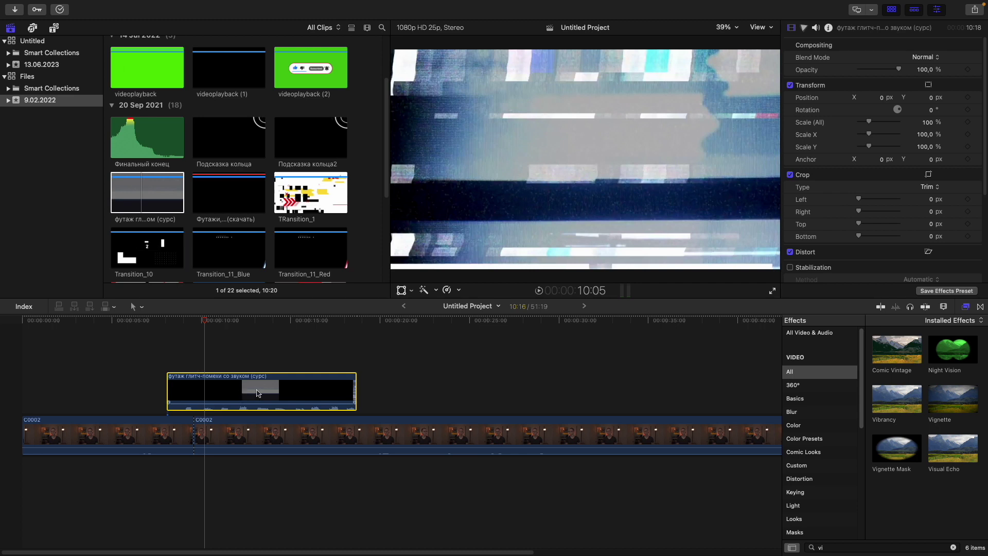
Set the glitch clip's blend mode to Screen
click(922, 58)
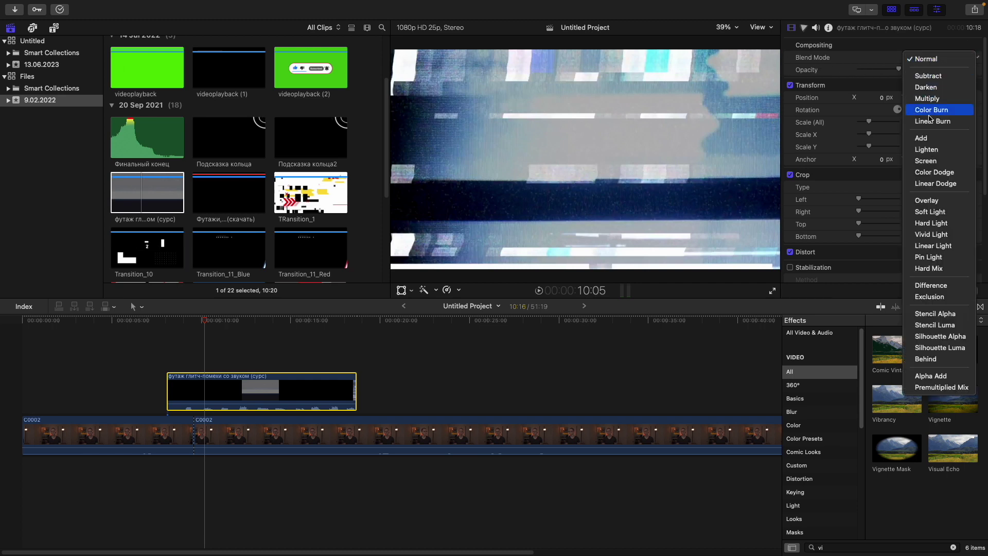
click(923, 161)
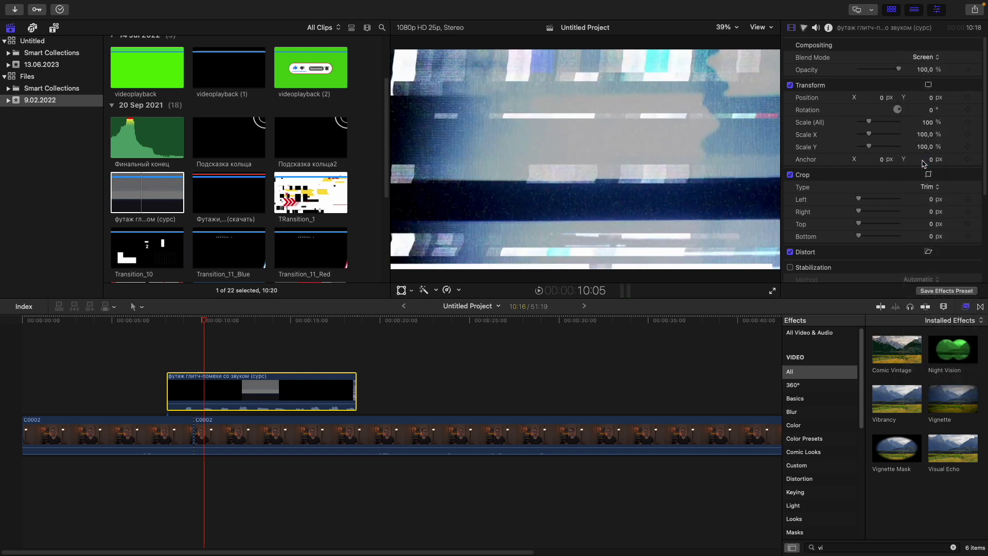
click(183, 366)
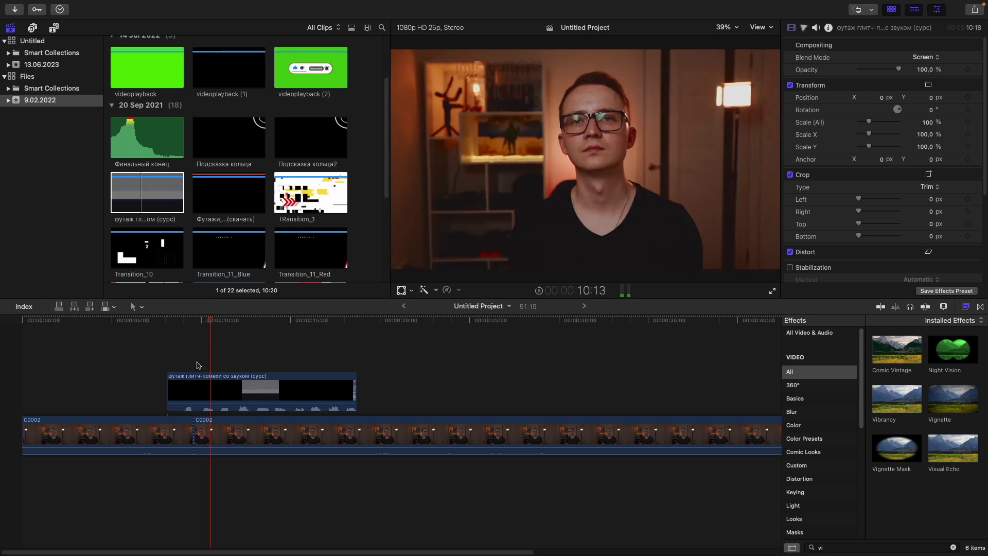
Trim off the glitch clip's beginning at 10:08
key(space)
click(207, 360)
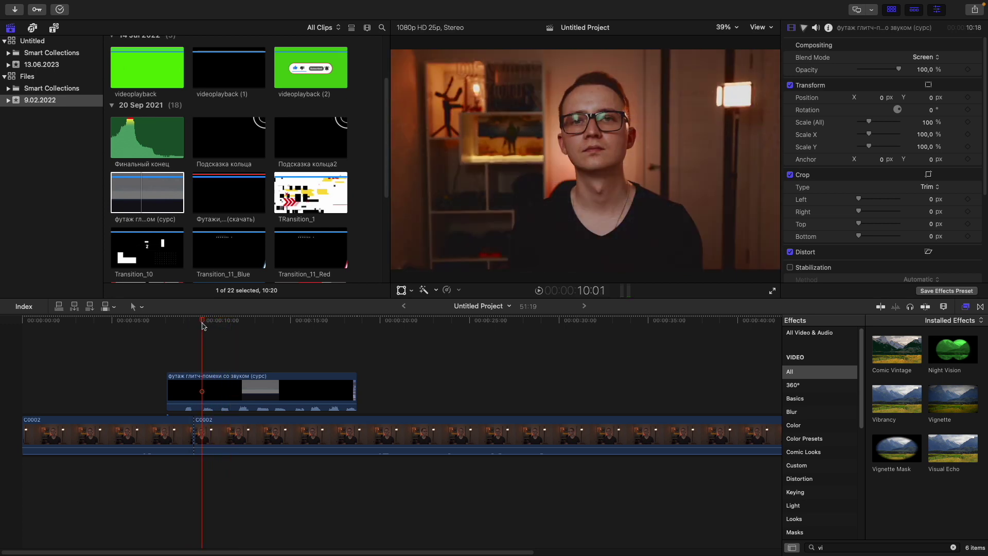
key(super+b)
click(200, 383)
key(Delete)
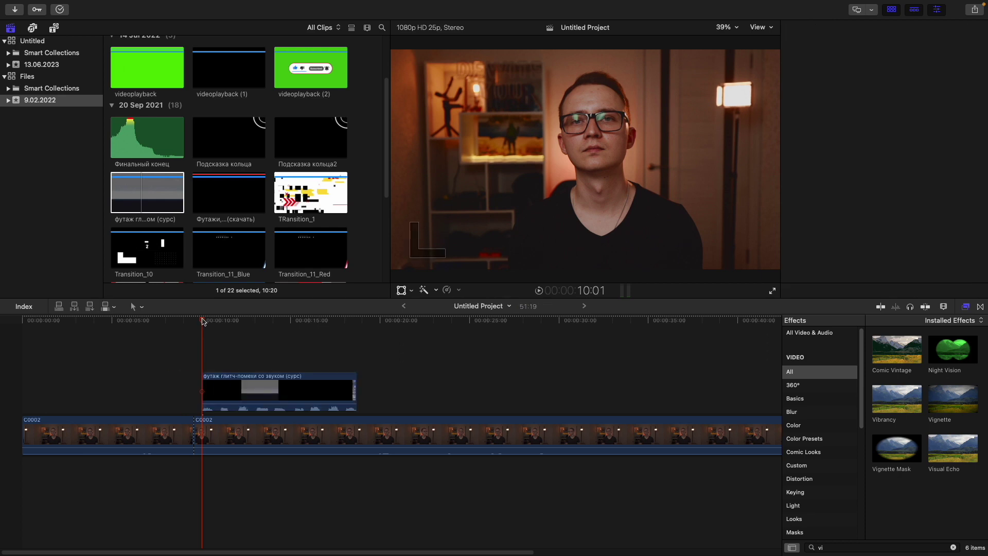
Move the trimmed glitch clip about 12 frames earlier
drag(208, 321, 213, 320)
click(218, 388)
drag(218, 388, 192, 394)
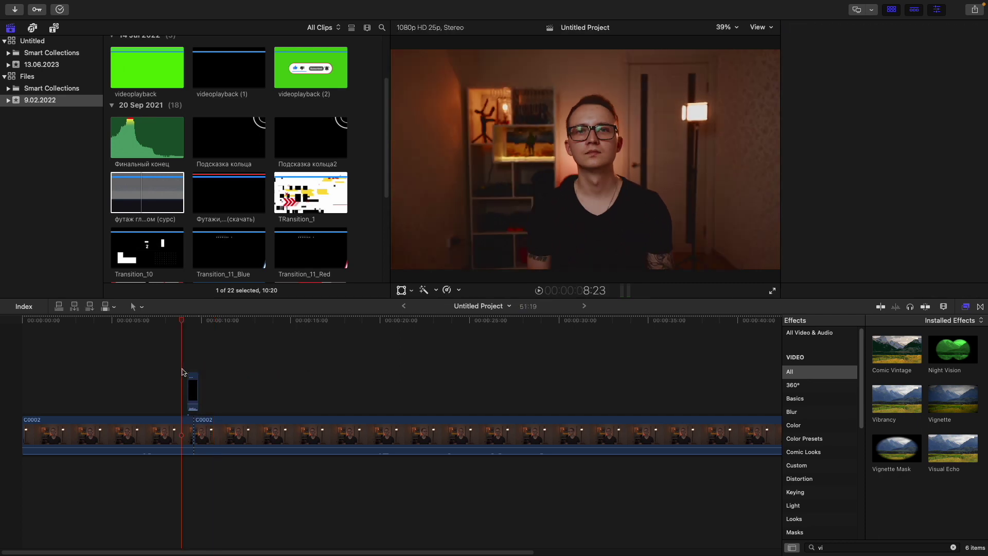
scroll(181, 371, up, 2)
scroll(182, 370, up, 2)
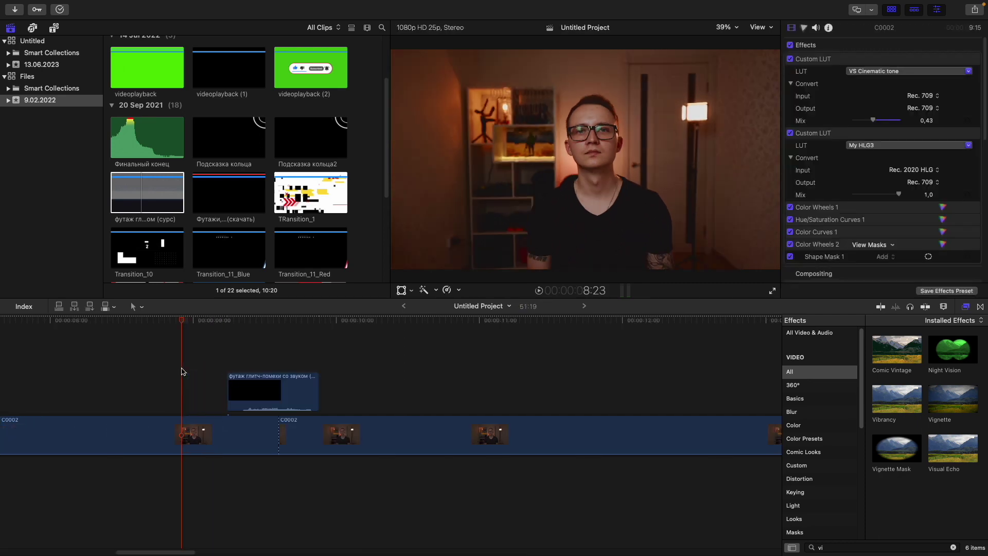
Step through the glitch frames and shift the clip about two seconds later
click(265, 355)
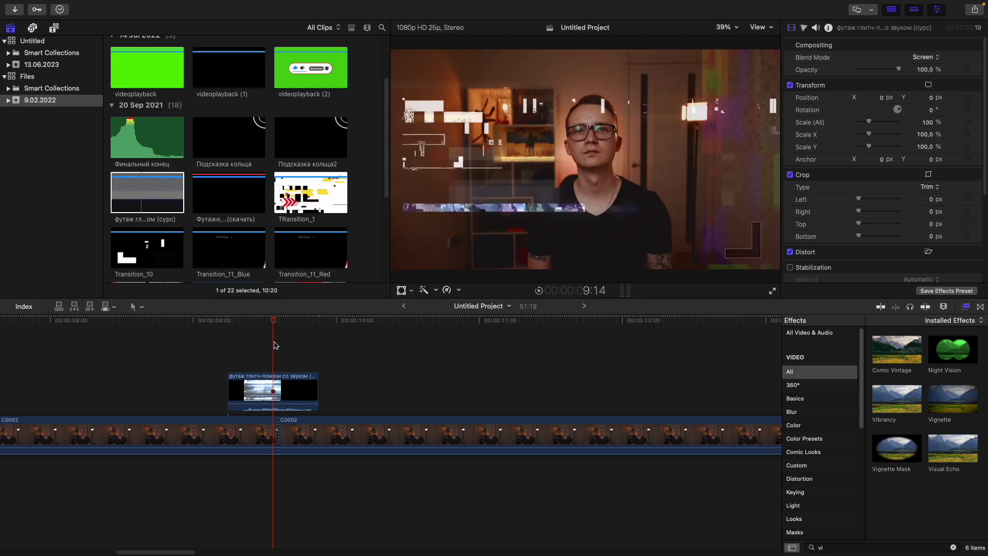
key(Left)
key(Right)
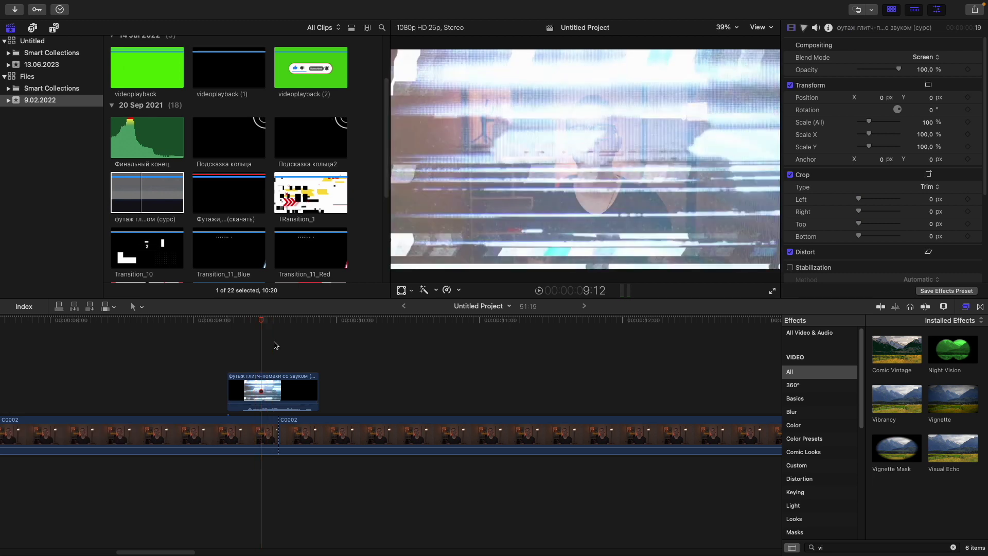
drag(264, 394, 280, 395)
Play back the glitch transition to preview the new timing
key(space)
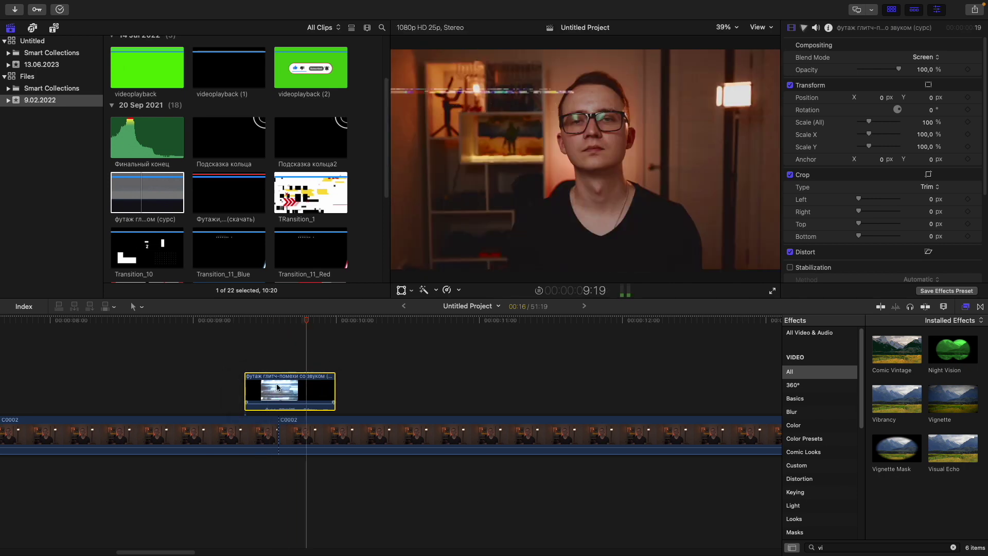
key(space)
click(185, 352)
key(space)
click(101, 345)
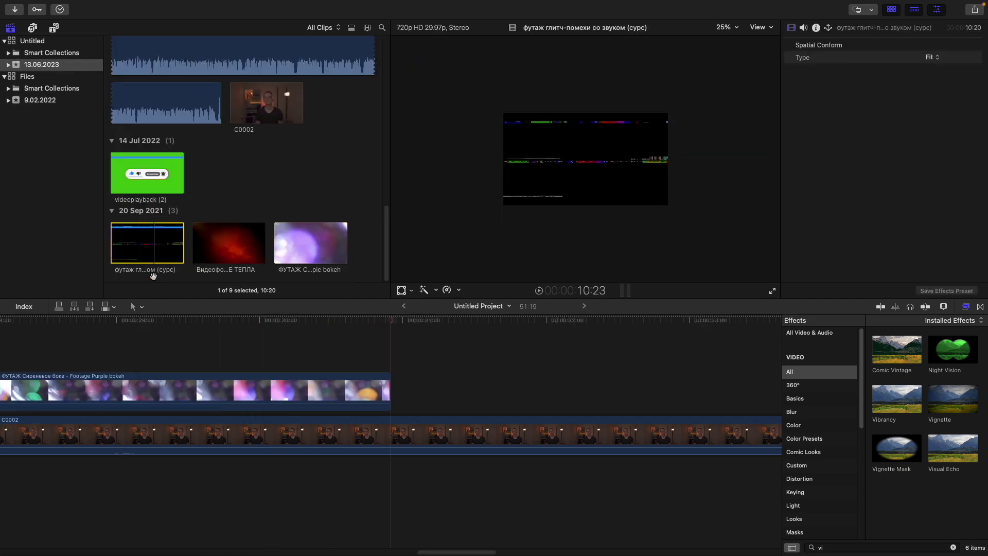
Set the purple bokeh clip to Screen blend mode at about 16.82% opacity
click(157, 344)
scroll(196, 350, right, 3)
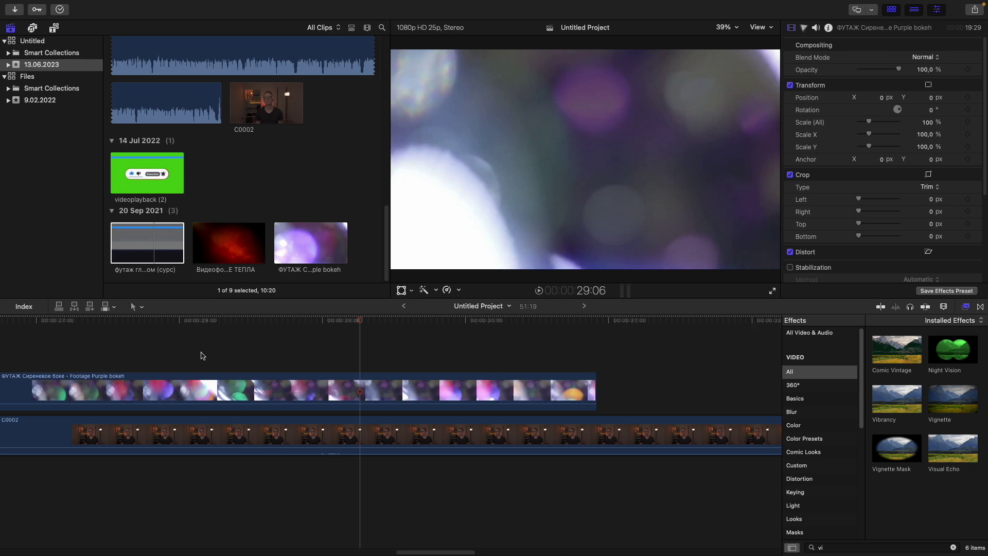
click(269, 367)
key(super+minus)
key(super+minus)
key(super+minus)
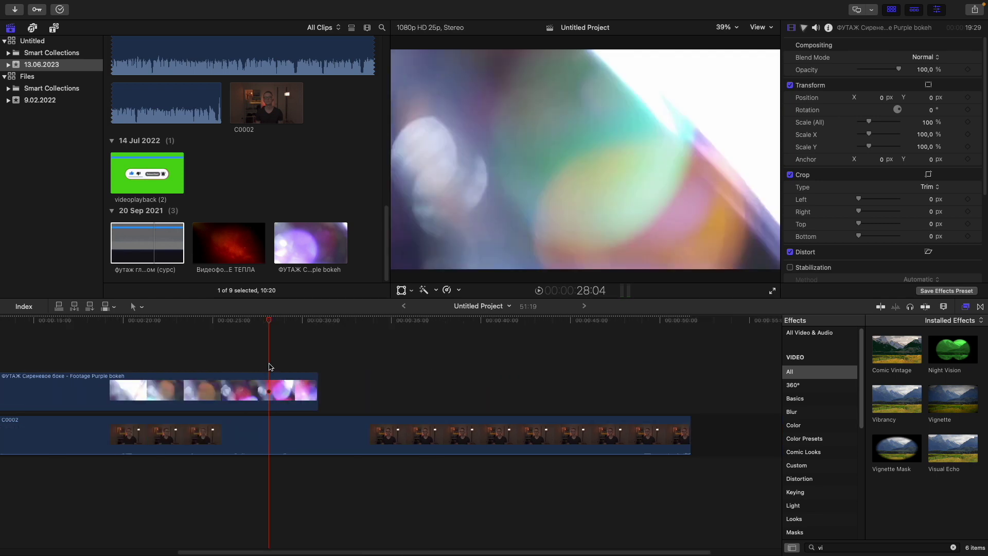
scroll(258, 367, left, 3)
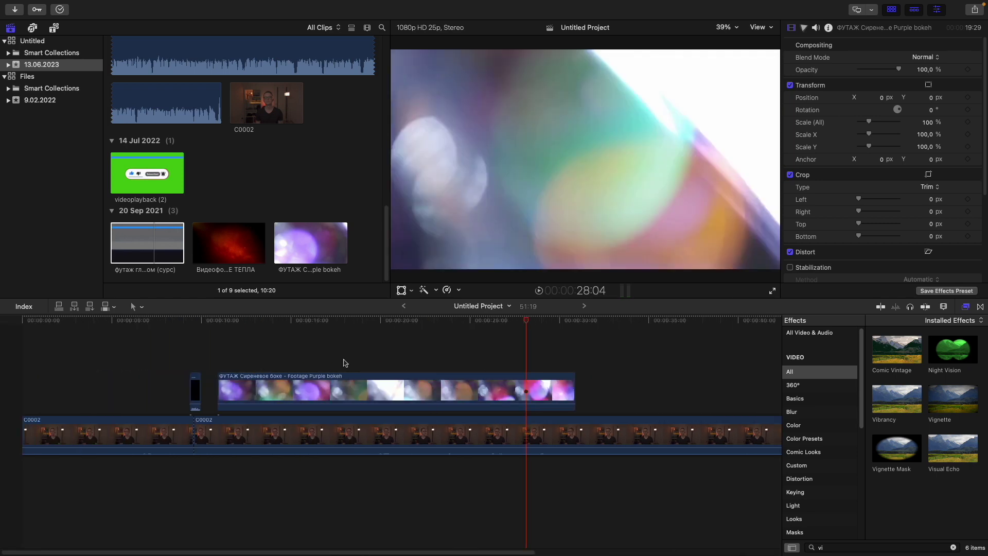
click(344, 383)
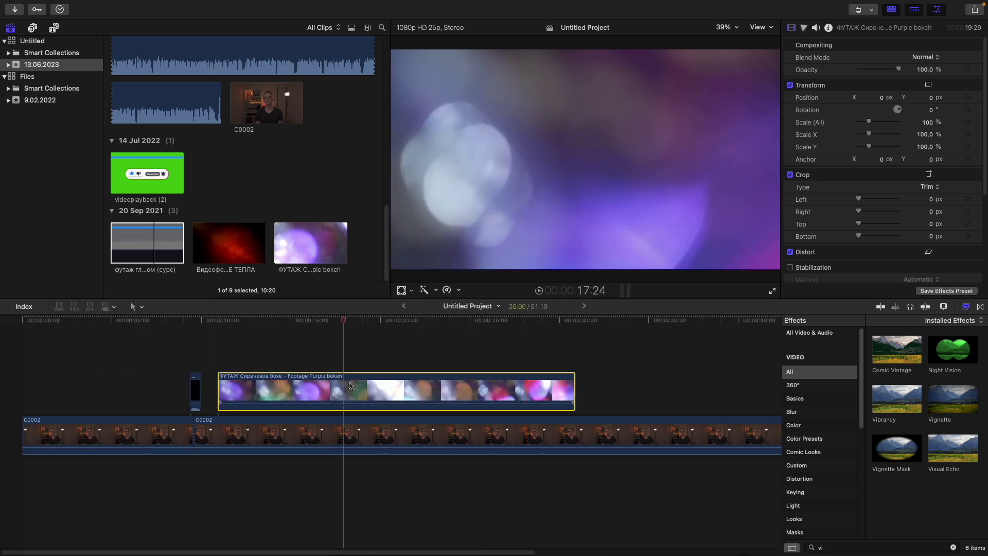
click(924, 57)
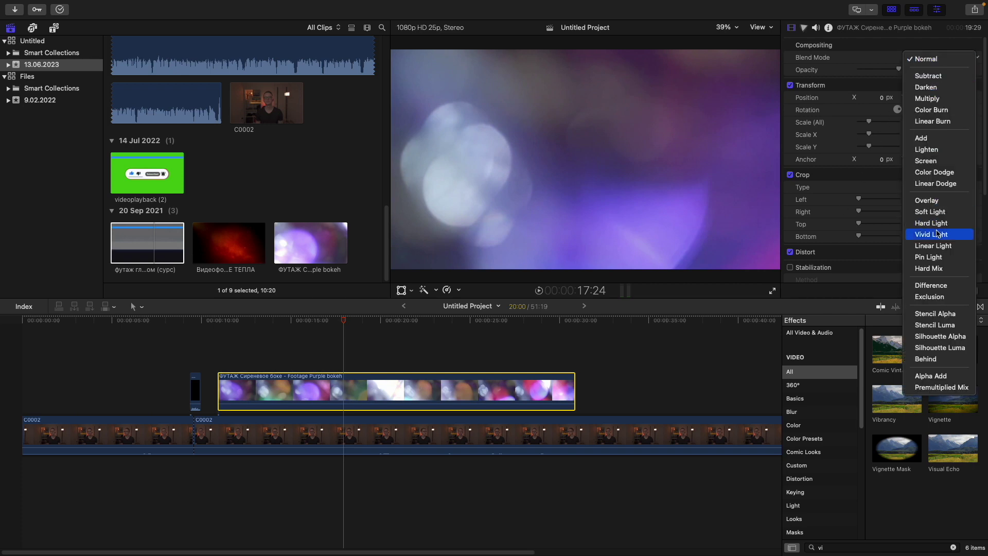
click(936, 161)
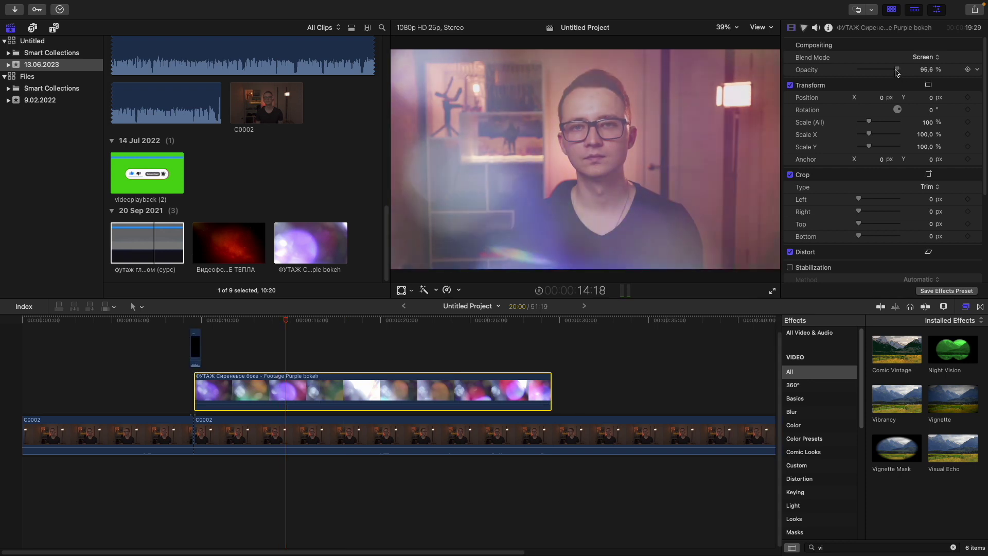
drag(896, 72, 863, 72)
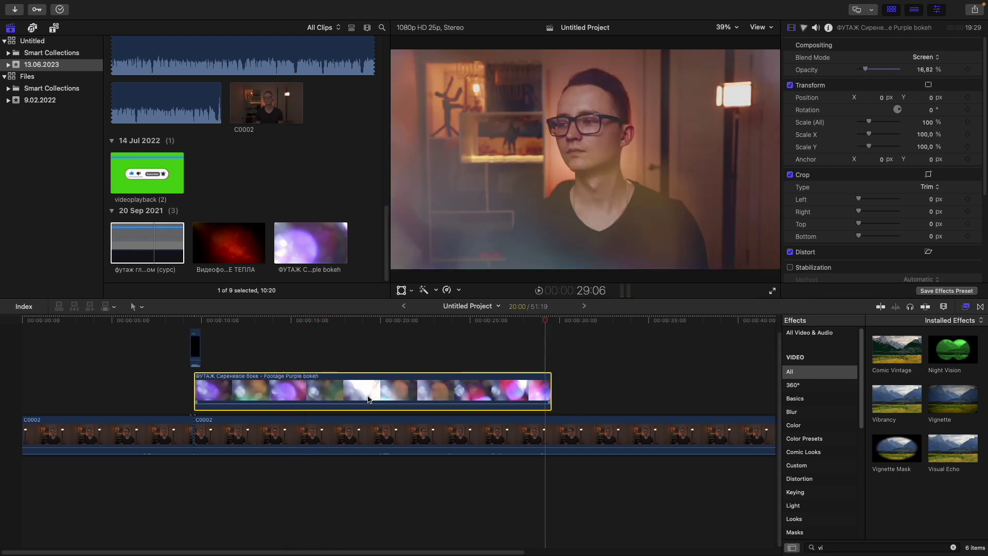
Slow the bokeh clip to 71% speed and preview it from 16:00
key(ctrl+v)
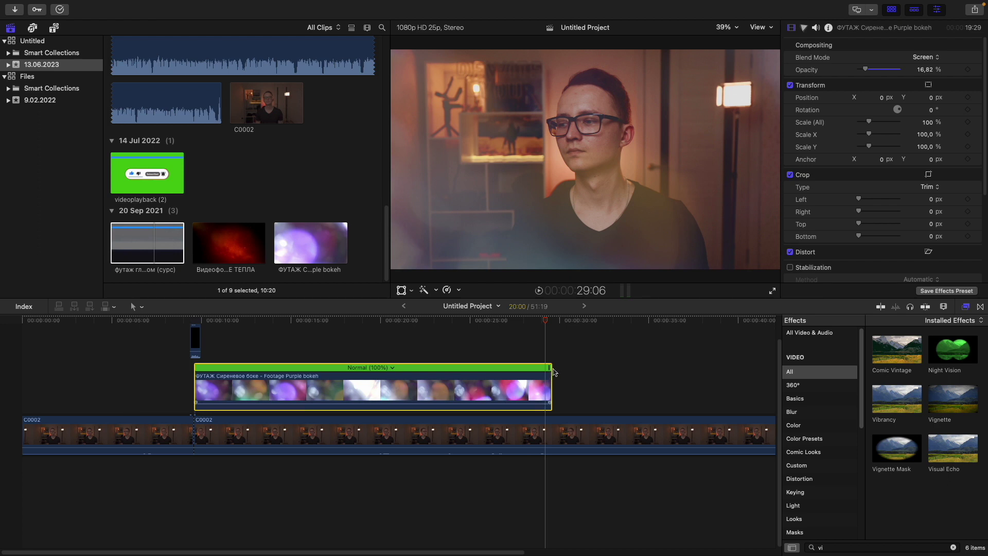
drag(549, 367, 697, 368)
click(308, 343)
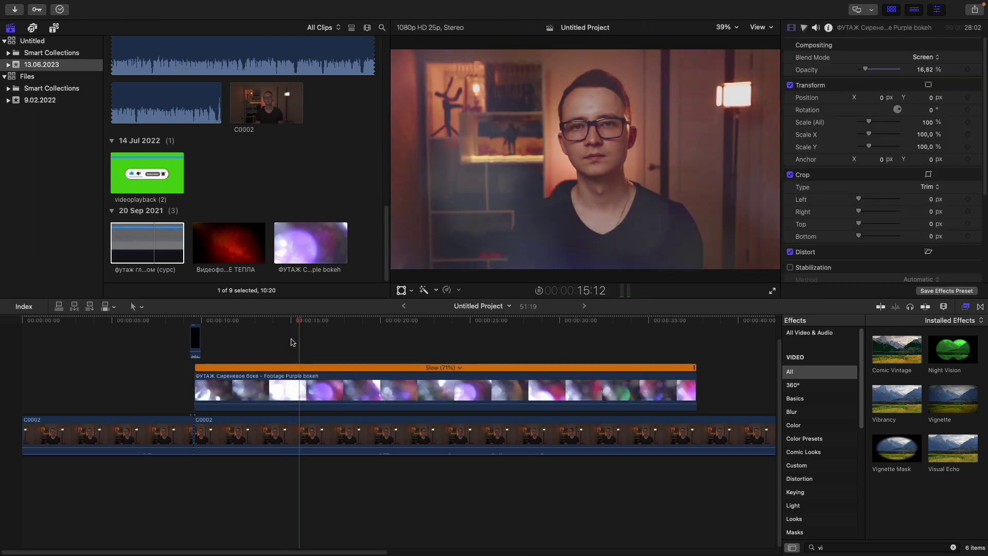
key(space)
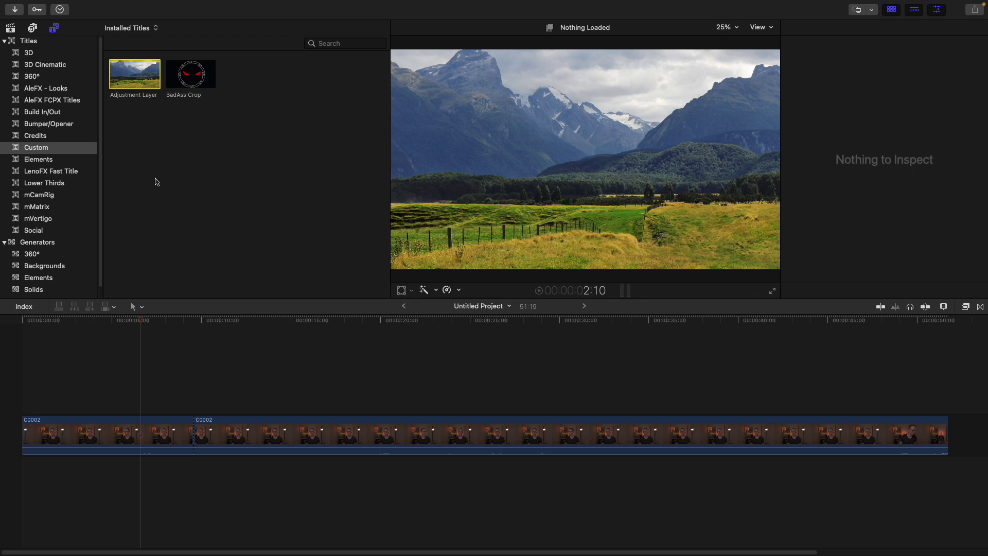
Place an Adjustment Layer from Titles > Custom above C0002, stretched to the footage's end
drag(144, 80, 23, 407)
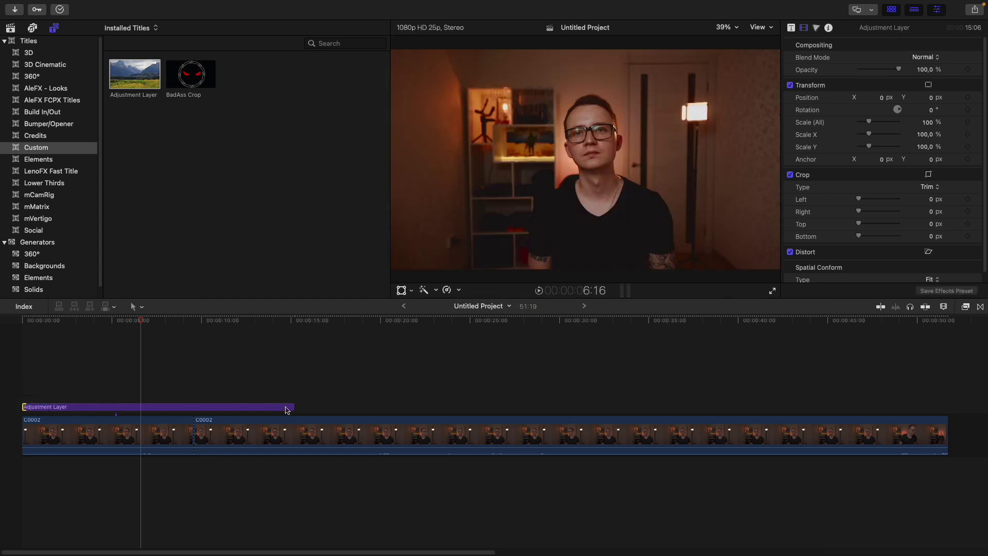
drag(293, 406, 945, 382)
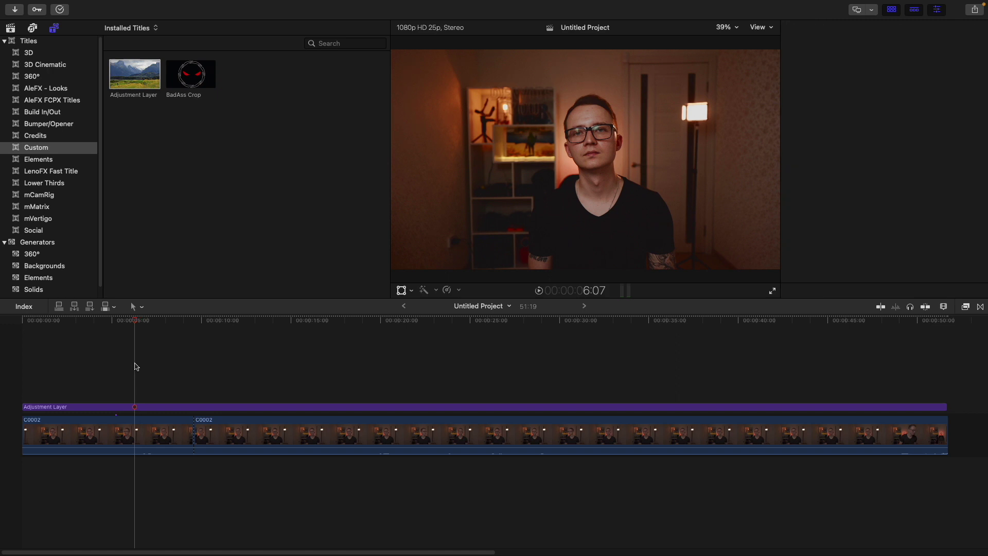
click(150, 406)
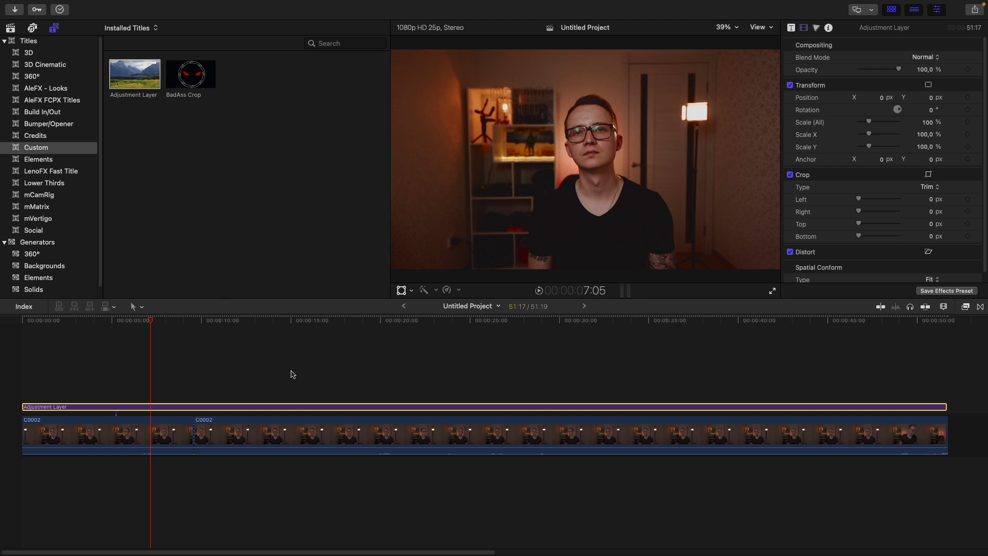
click(42, 150)
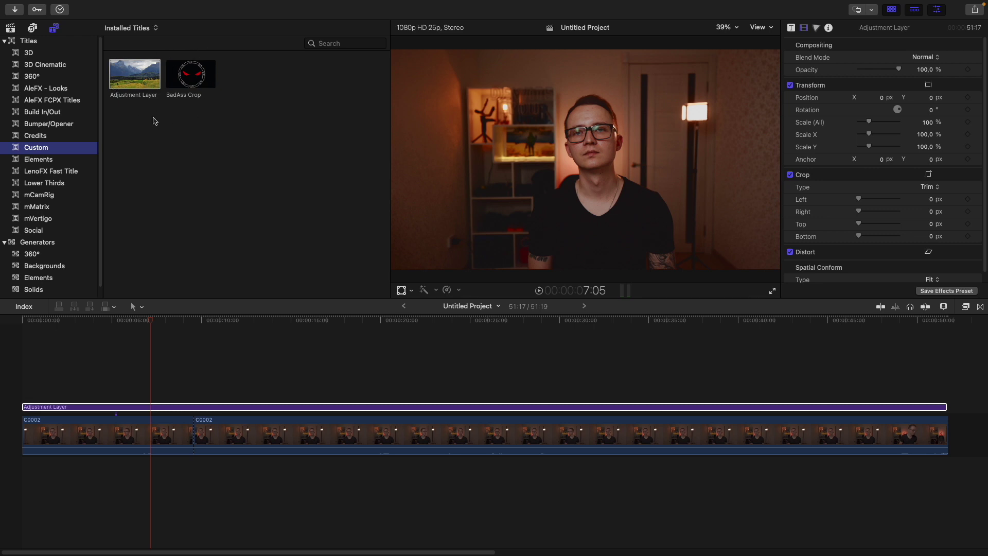
Apply the Custom LUT effect to the Adjustment Layer, leaving its LUT at None
click(139, 409)
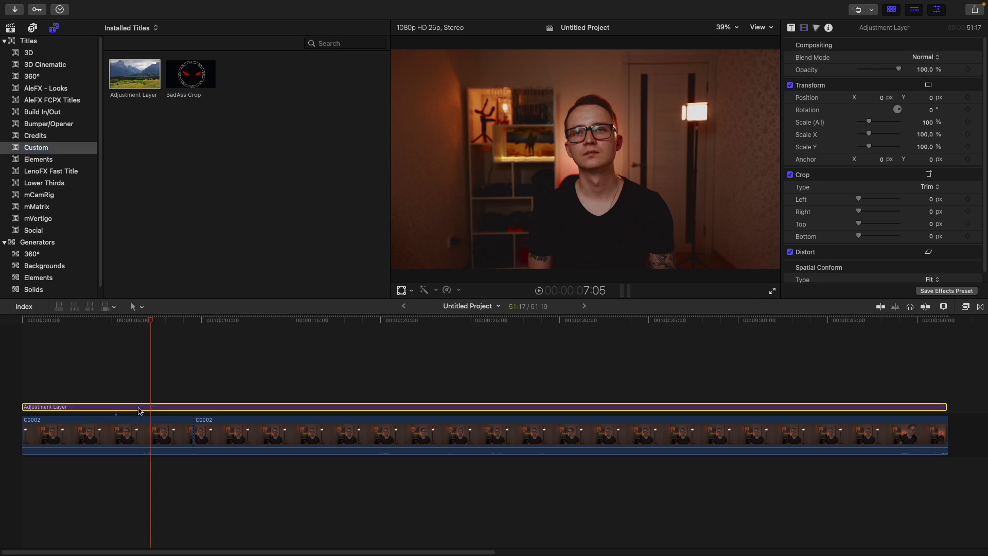
key(space)
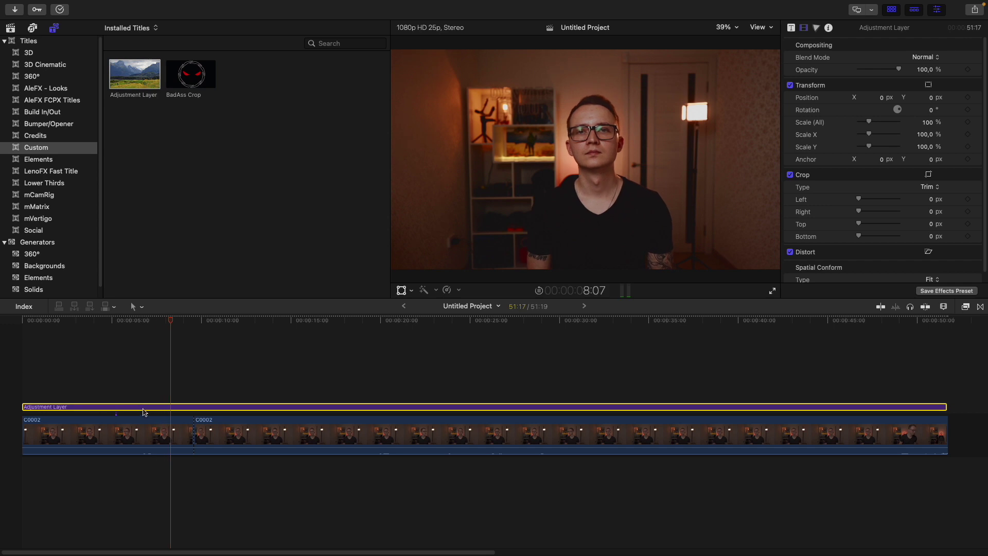
key(space)
key(super+5)
drag(897, 349, 185, 408)
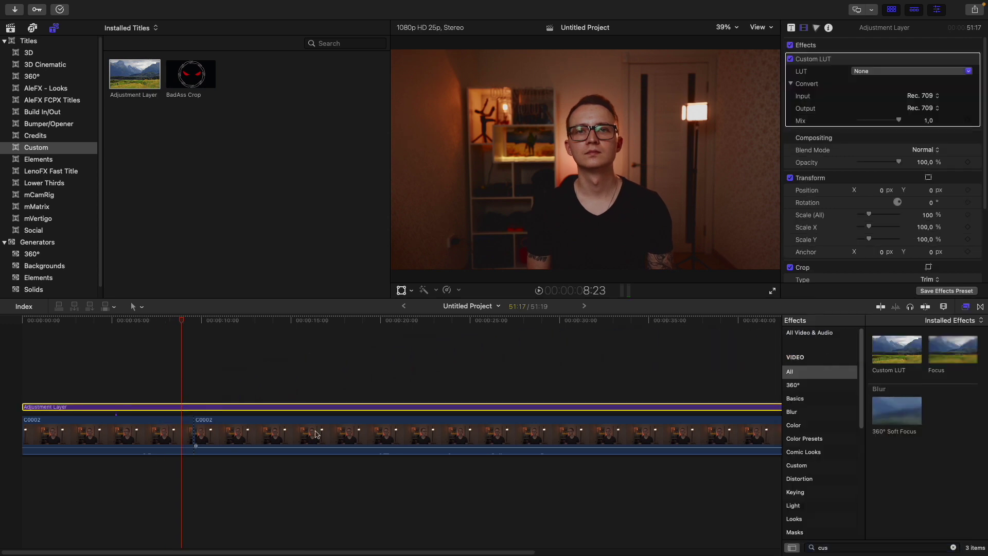
Apply the MOODYPRESETS-cinematic teal 02 LUT to the Adjustment Layer, then browse other LUTs
click(899, 72)
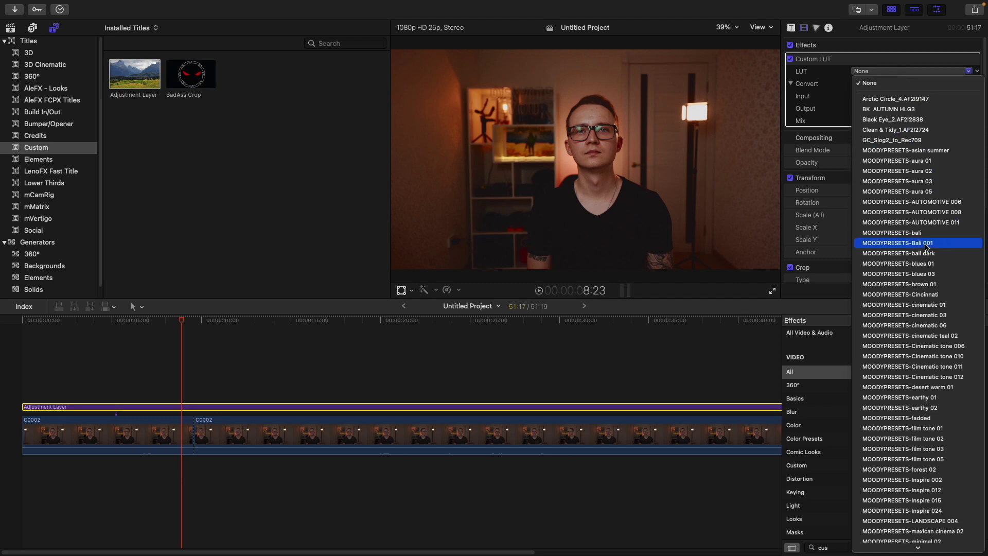
click(926, 337)
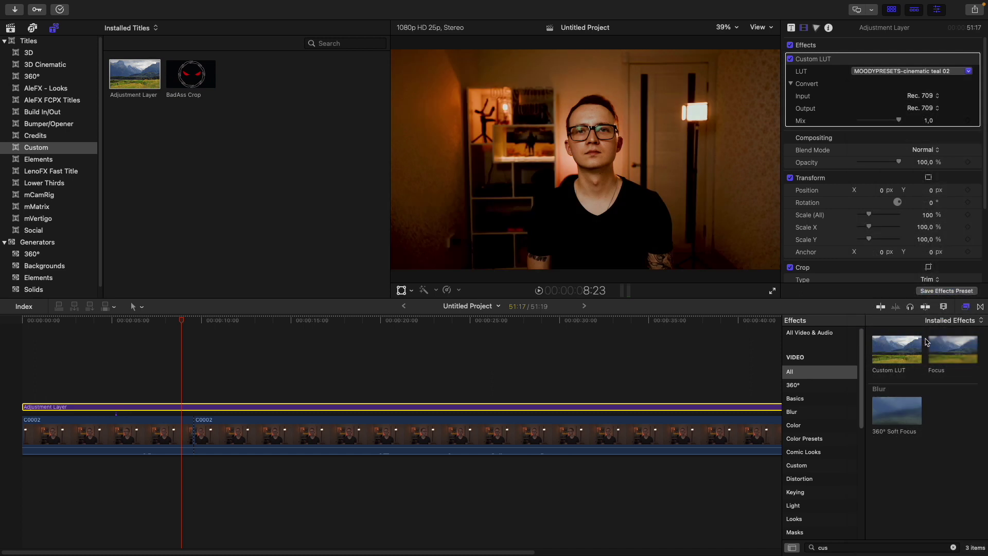
click(911, 70)
scroll(921, 309, down, 5)
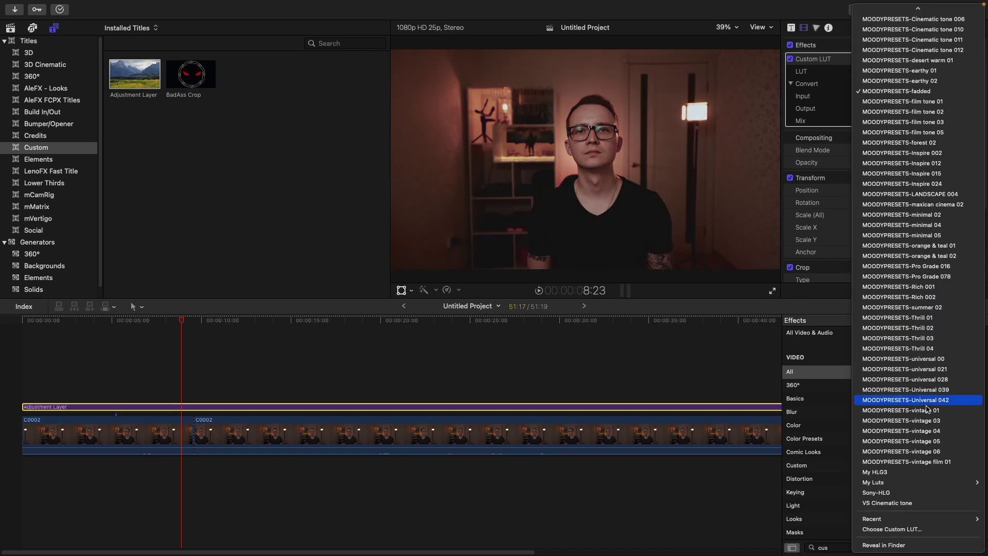
key(Escape)
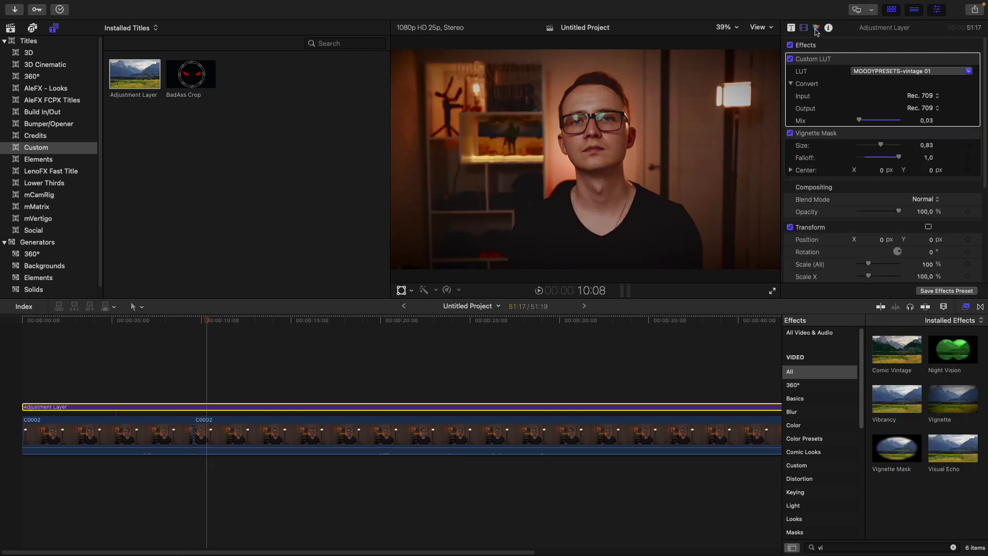
Darken the Adjustment Layer's midtones and enlarge the vignette mask to 0.83
click(816, 29)
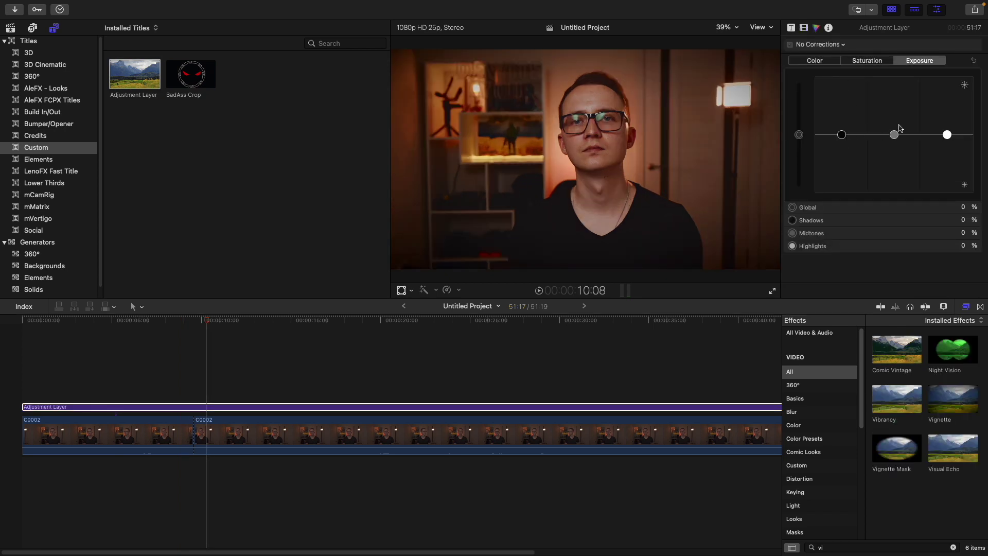
drag(896, 136, 896, 143)
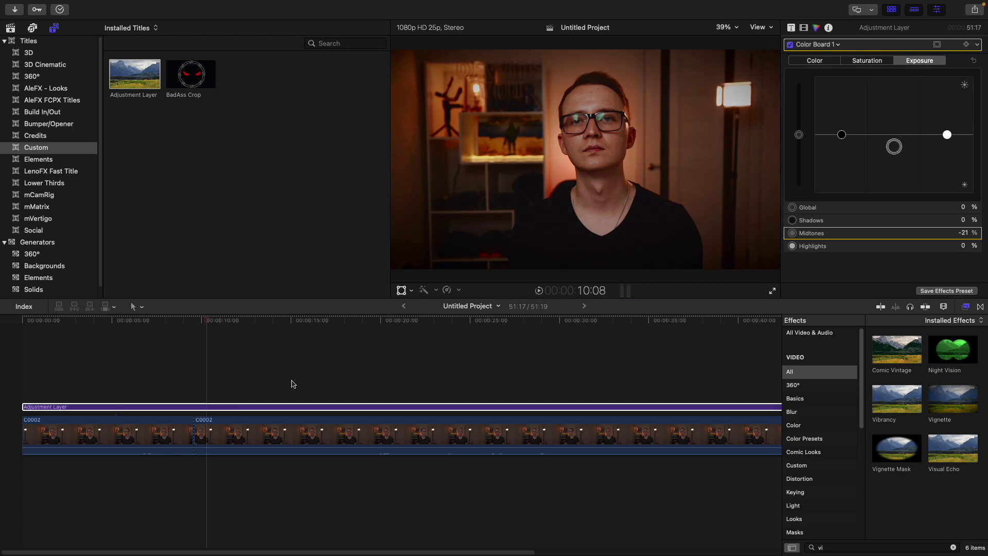
click(175, 379)
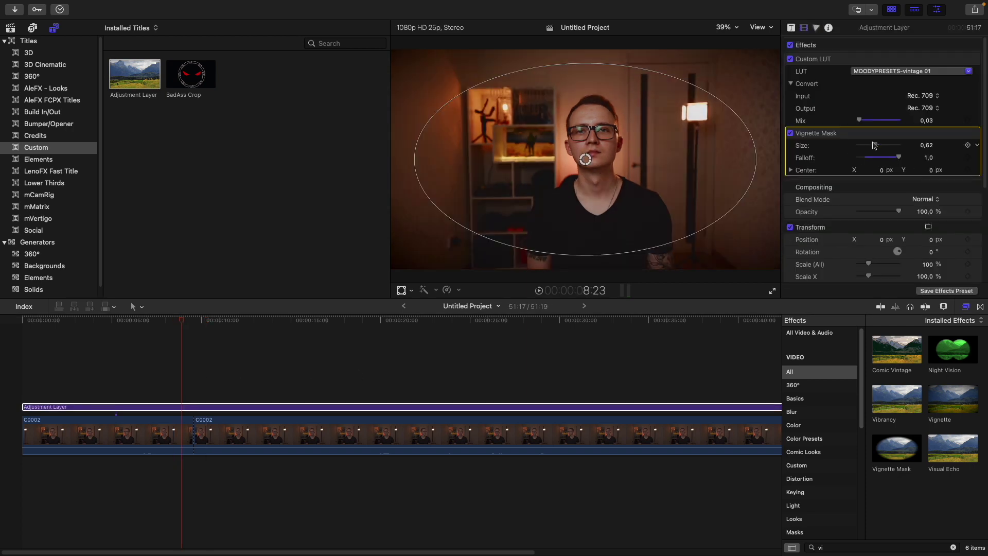
drag(874, 146, 880, 146)
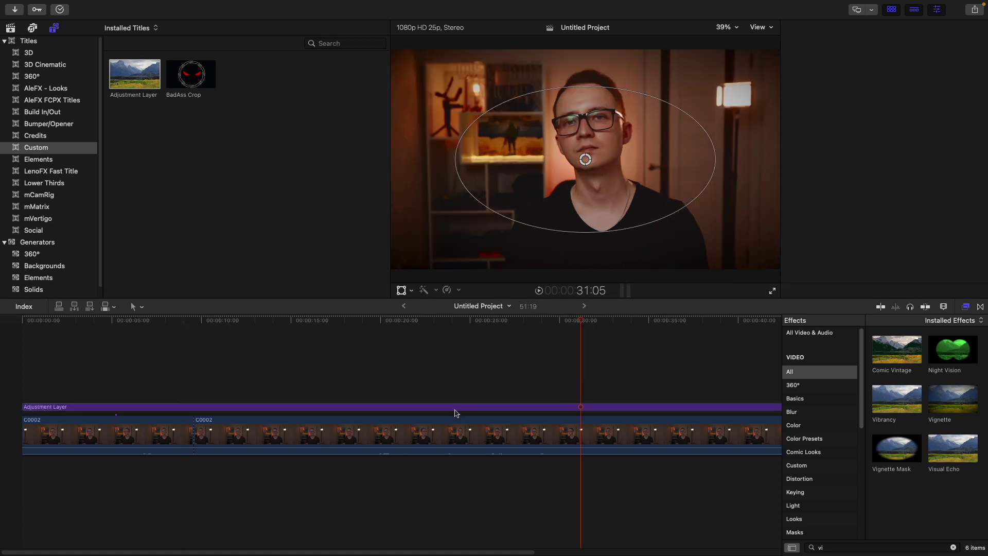
Select the first C0002 clip and keep its Rolling Shutter amount at Medium in the Video Inspector
click(67, 380)
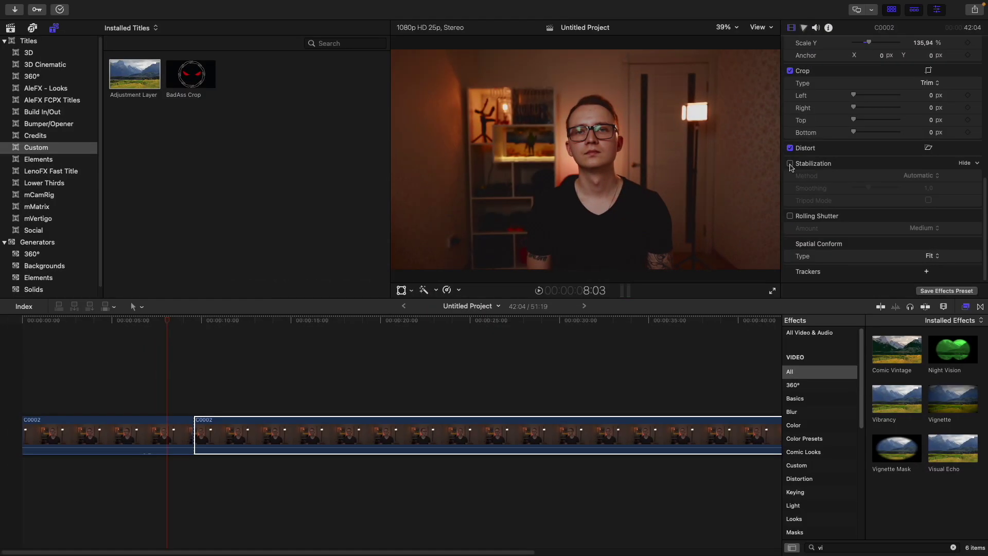
click(156, 437)
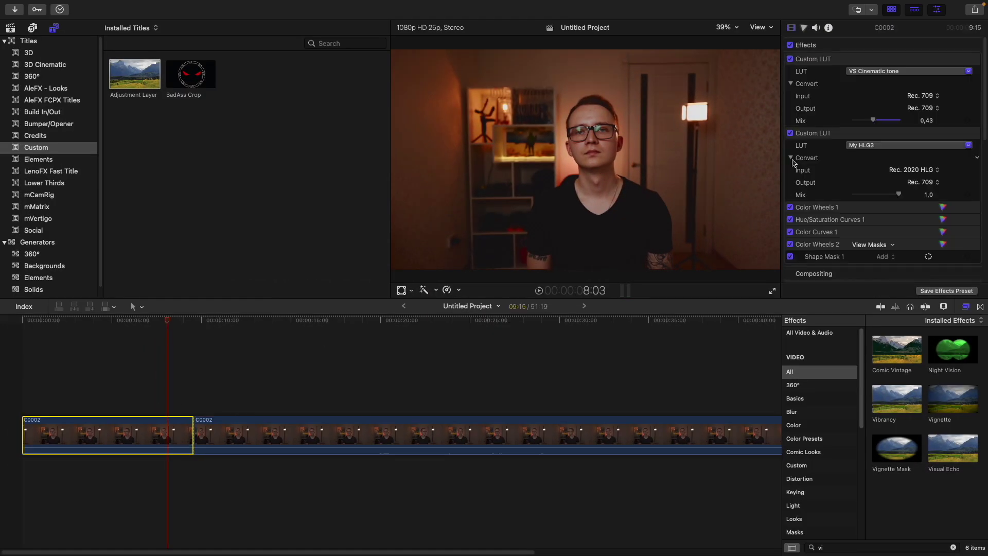
scroll(802, 206, down, 5)
scroll(828, 210, down, 5)
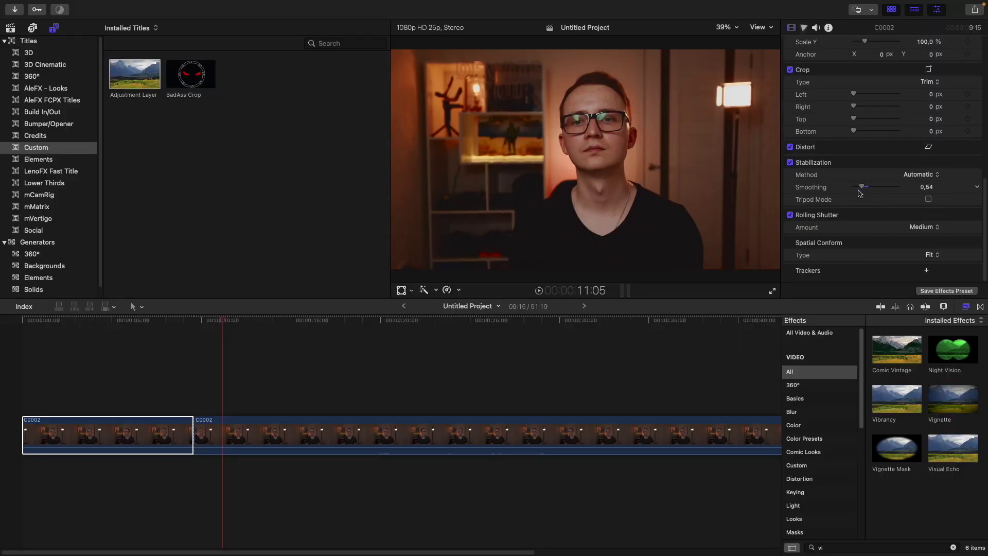
click(919, 227)
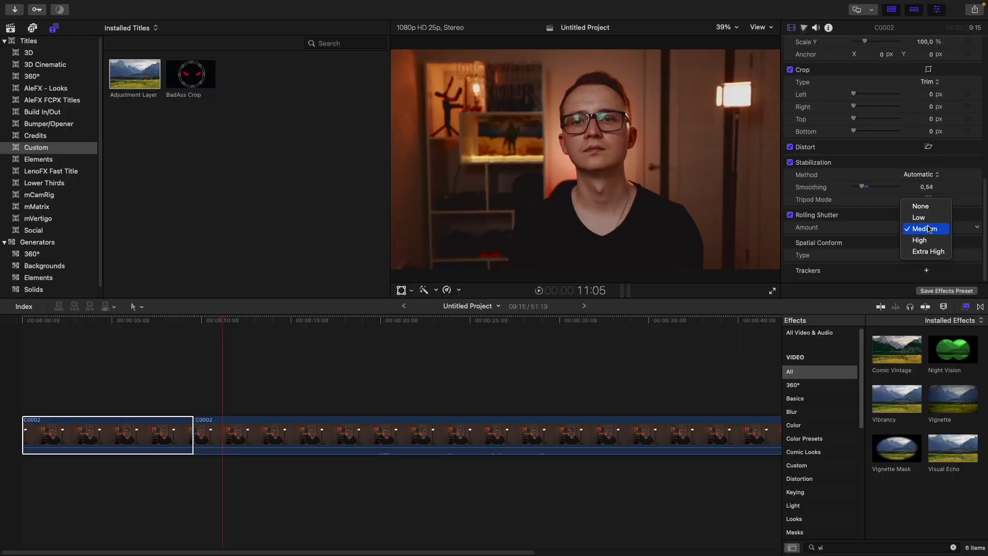
click(864, 235)
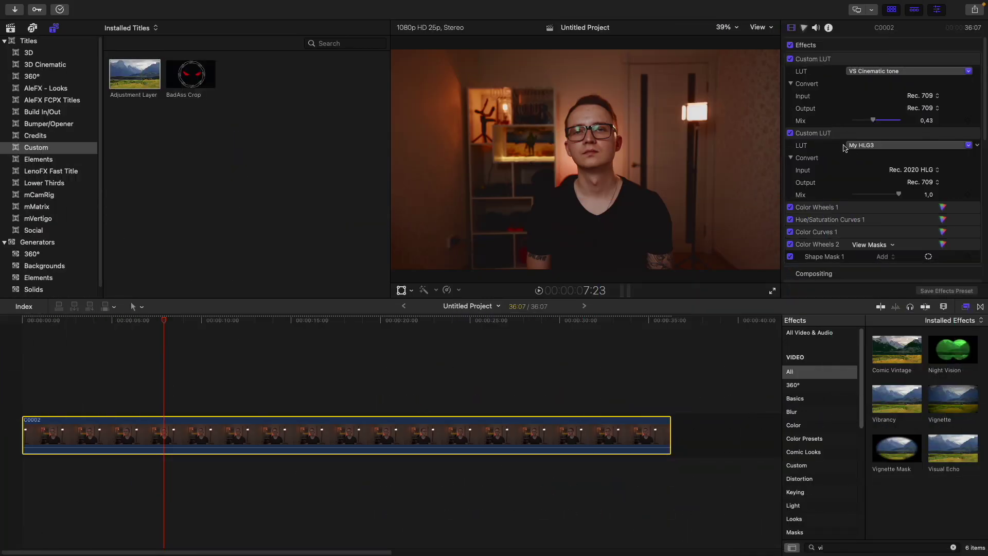
Turn on the viewer's on-screen Transform handles for the C0002 clip
click(792, 30)
scroll(893, 191, down, 6)
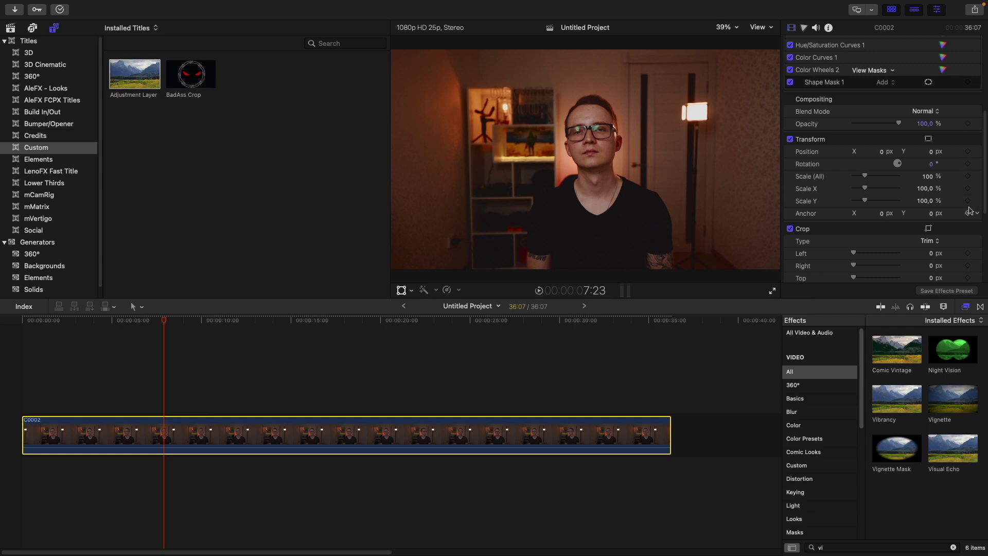
click(411, 290)
click(438, 305)
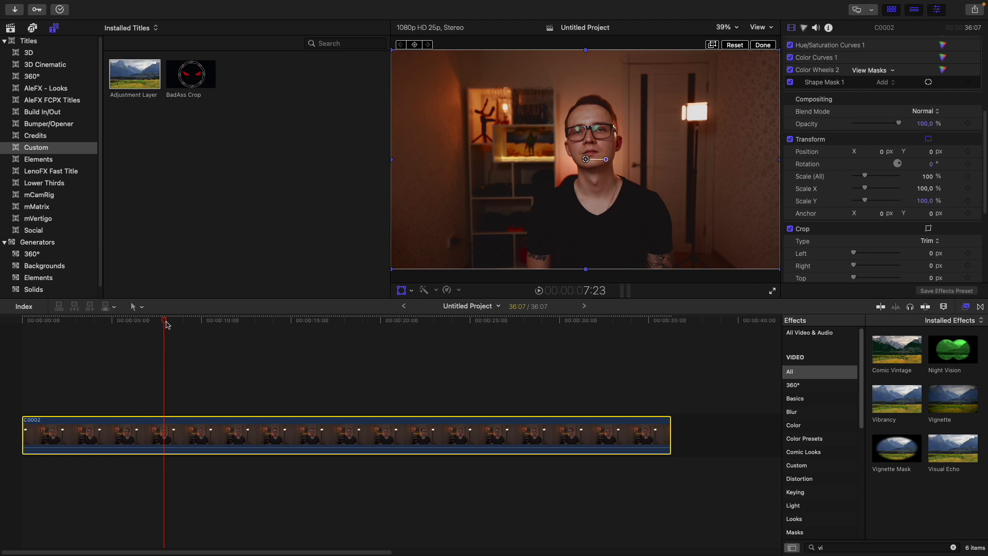
Keyframe the clip's scale from 100% at the start to 123.95% a few seconds later
drag(166, 324, 43, 330)
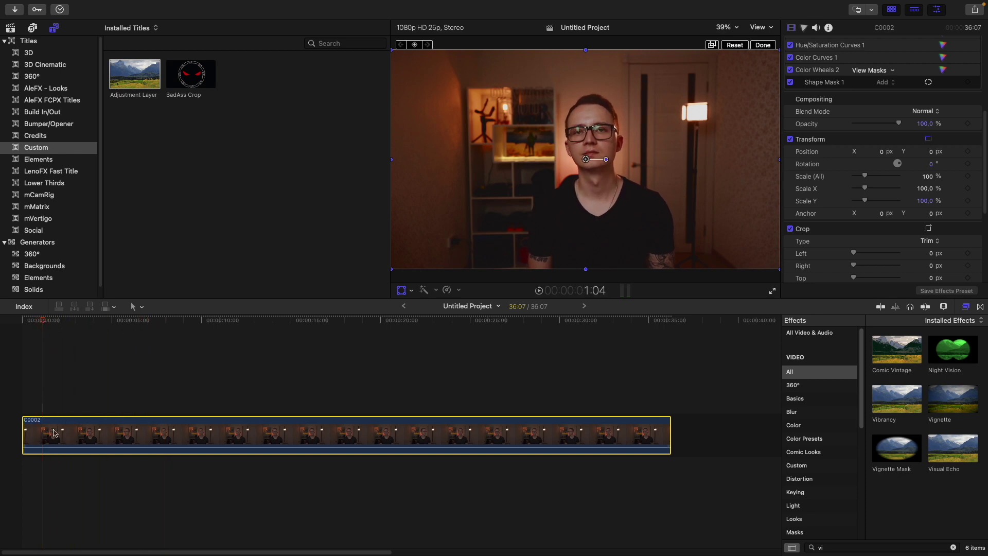
click(415, 46)
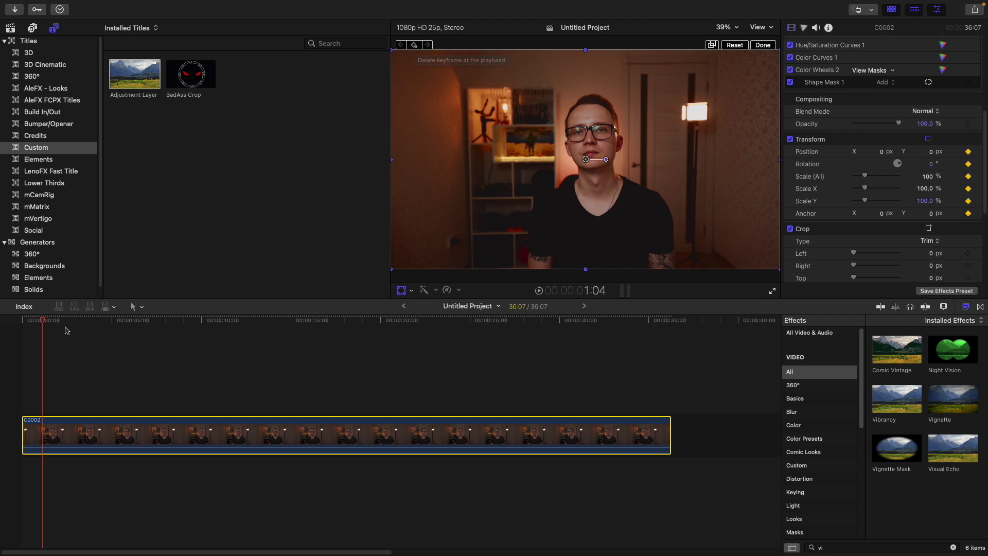
drag(44, 323, 148, 327)
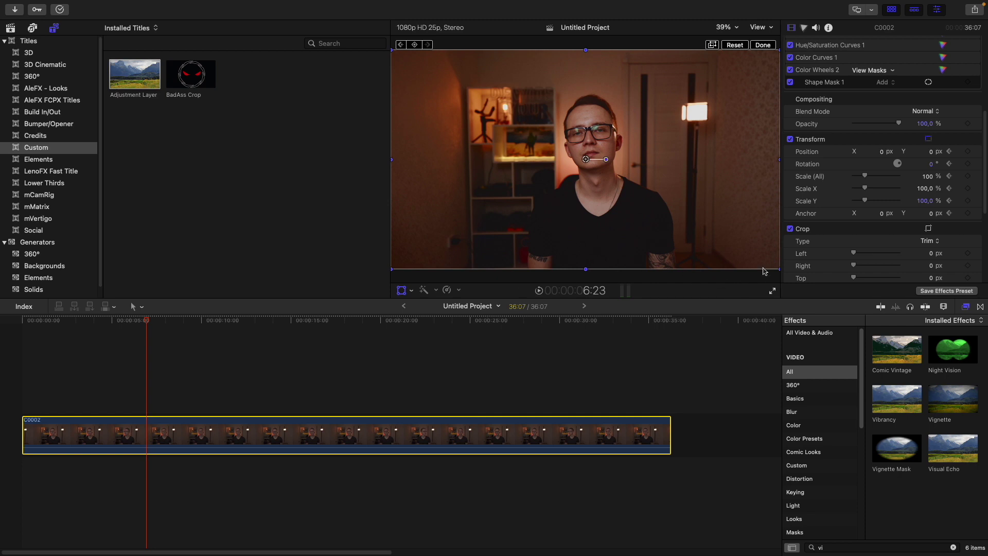
drag(780, 268, 818, 289)
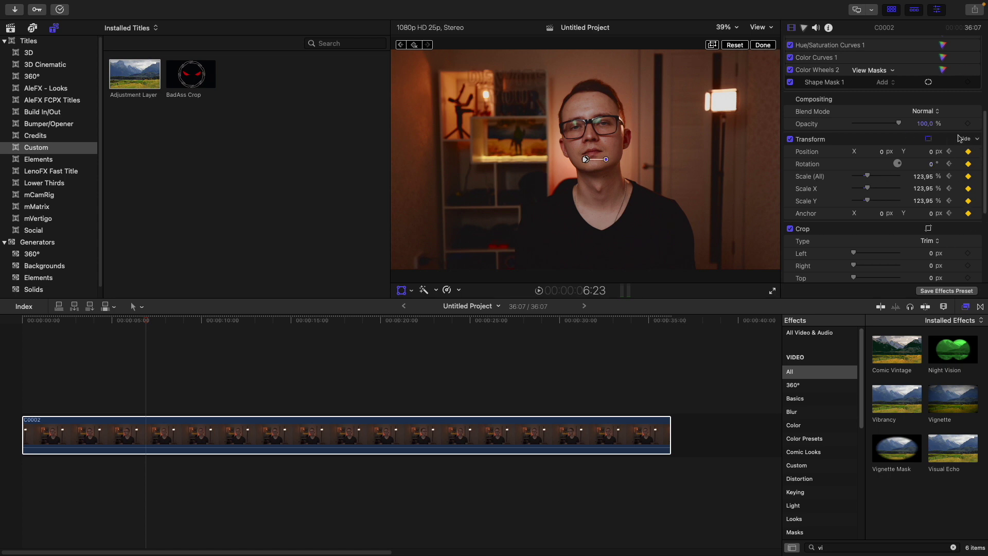
click(762, 46)
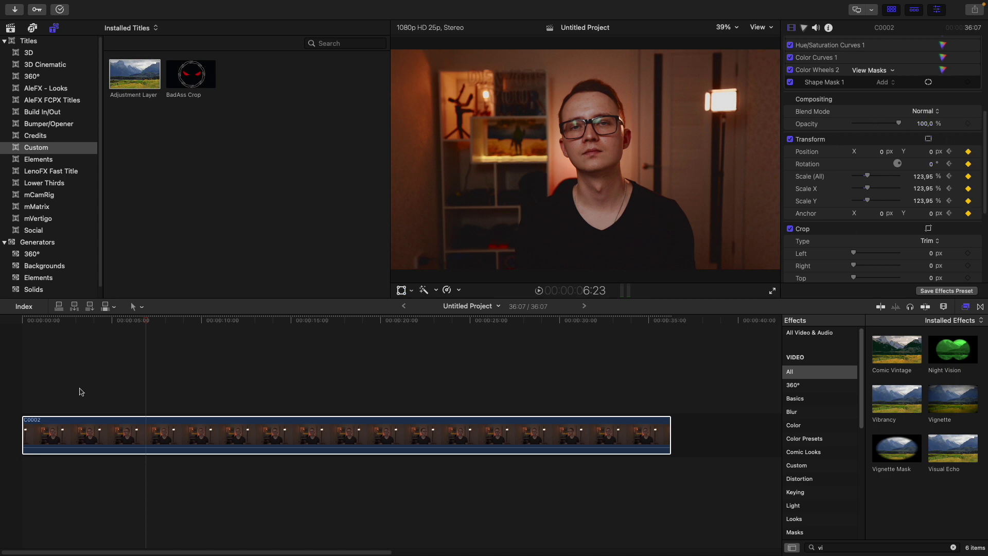
Delete the extra Transform keyframe from C0002's video animation lanes, then close the lanes
click(46, 374)
click(58, 395)
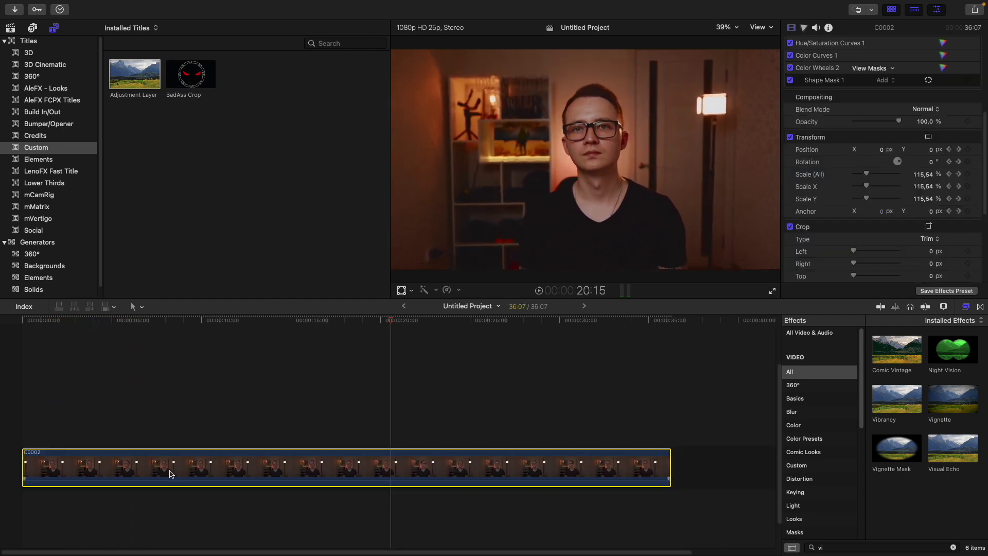
right_click(170, 473)
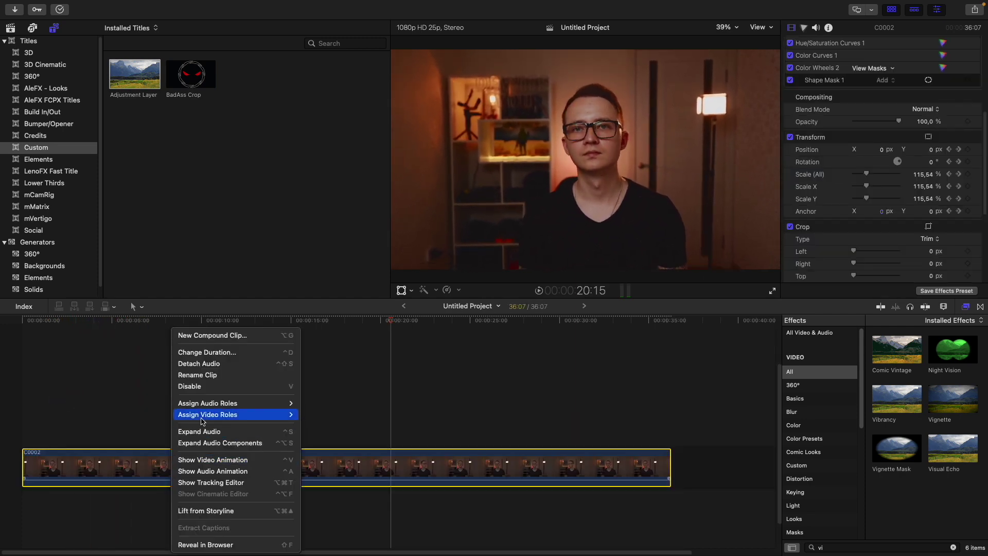
click(204, 463)
click(579, 443)
key(Delete)
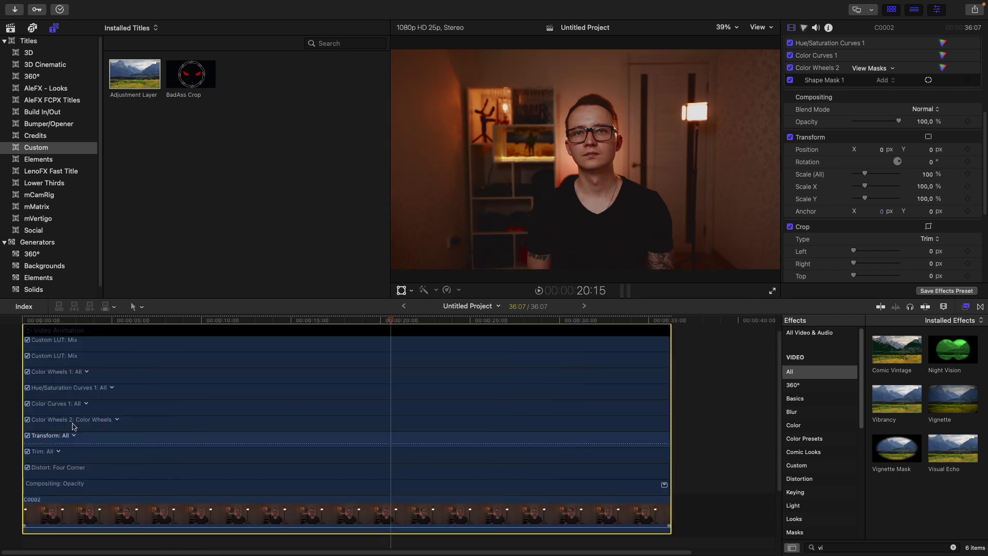
scroll(66, 417, up, 2)
click(28, 351)
scroll(118, 497, down, 2)
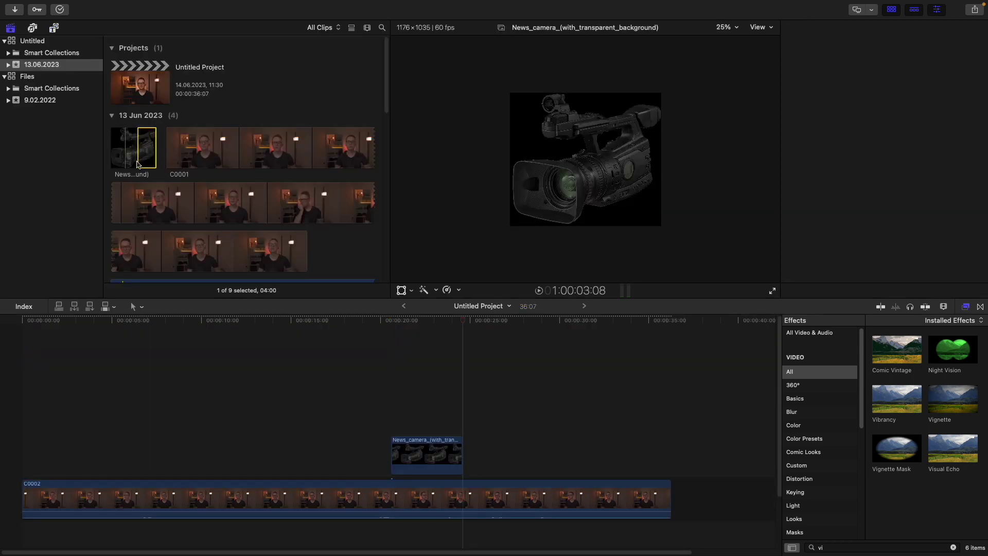
Move the News_camera clip to the timeline start, shrink it to 37.4% and place it upper-left
click(414, 455)
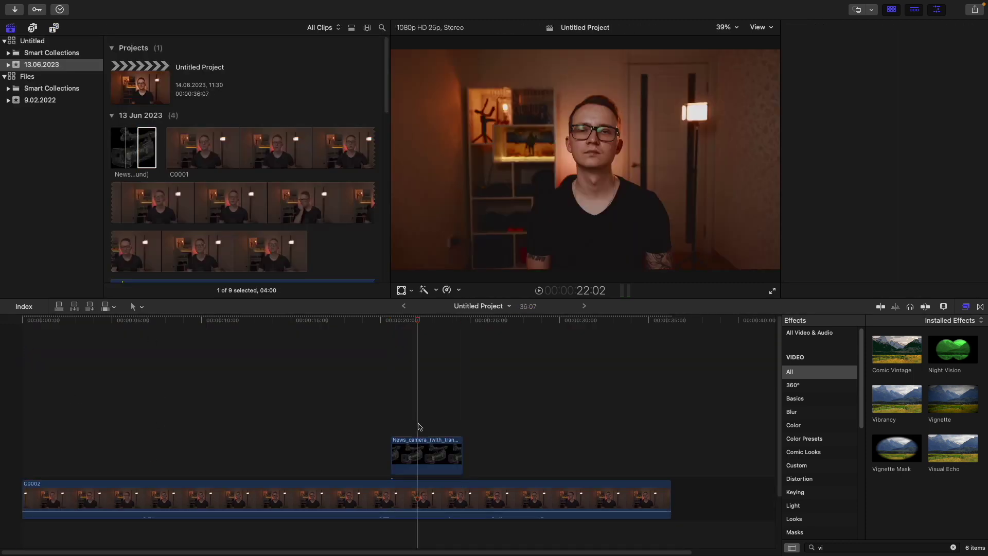
drag(415, 456, 44, 453)
click(402, 289)
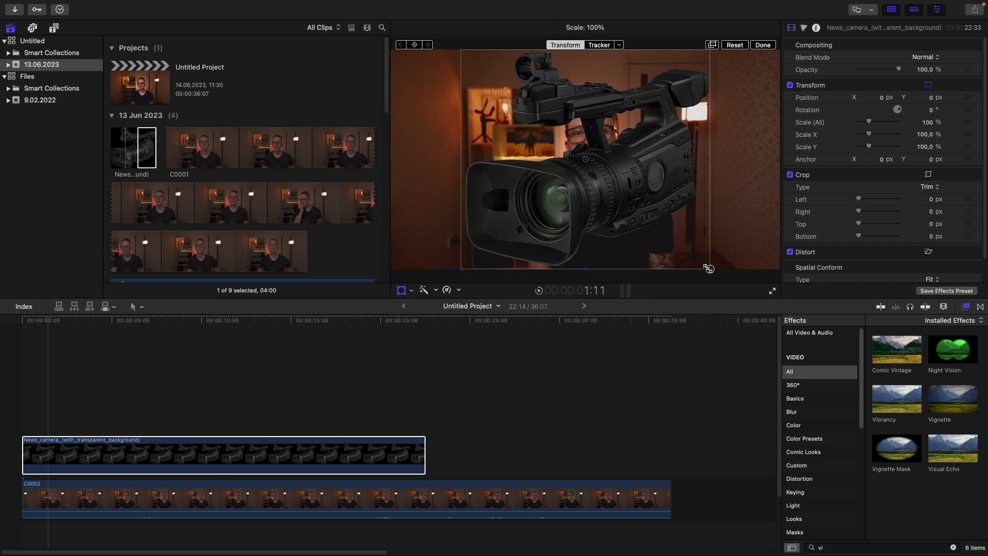
drag(391, 269, 512, 201)
drag(587, 170, 467, 148)
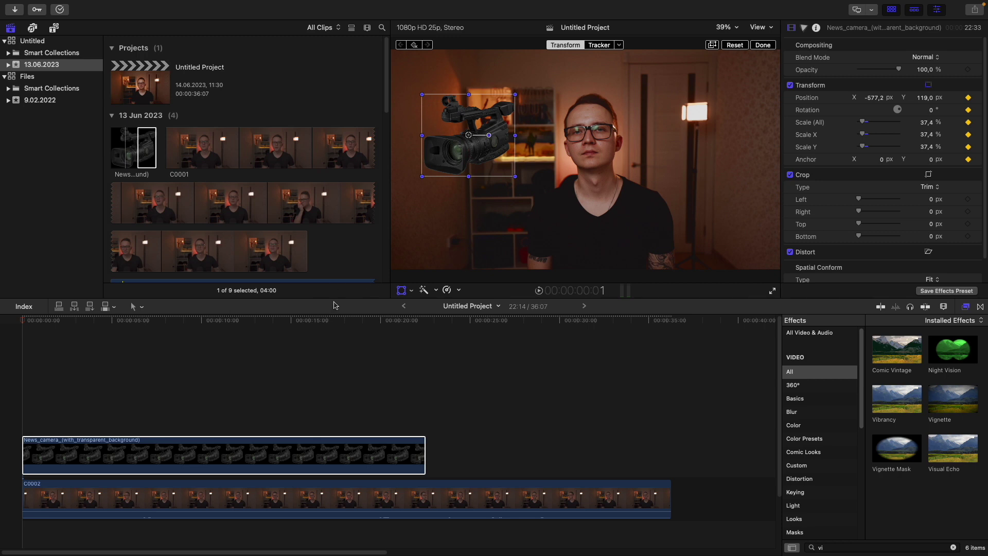
Keyframe the camera overlay's position along a curved path to the right of the face
drag(215, 323, 400, 323)
drag(469, 159, 715, 155)
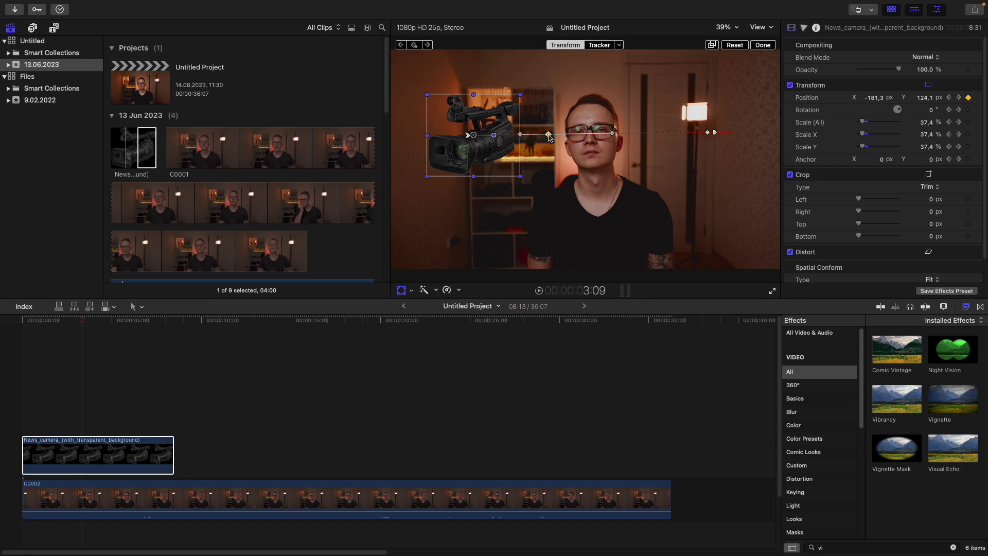
click(549, 135)
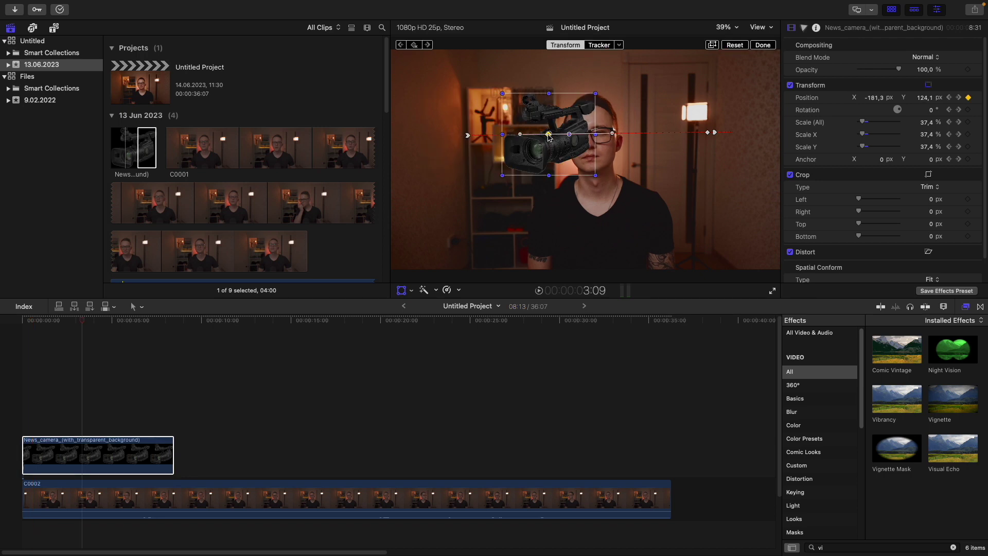
drag(549, 135, 545, 58)
click(641, 96)
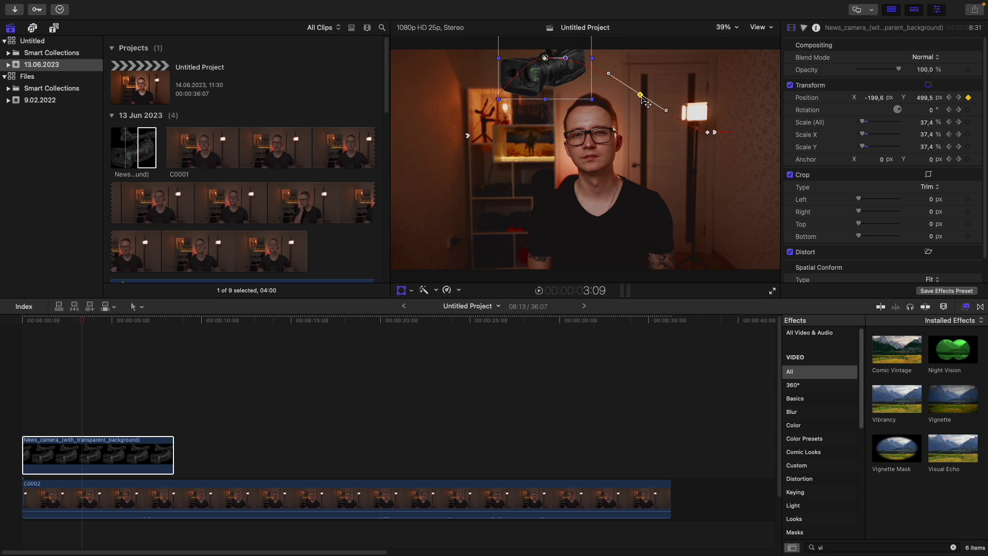
drag(643, 99, 664, 75)
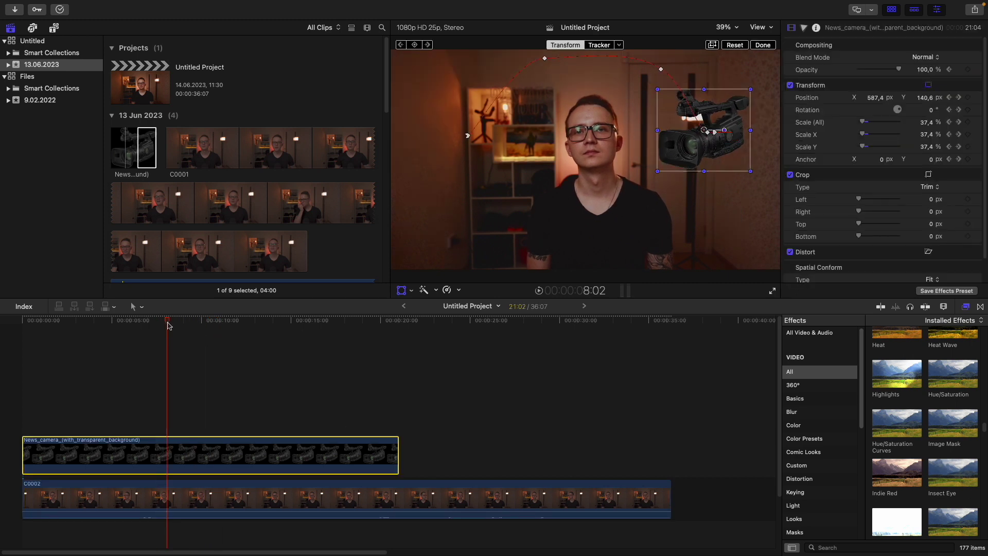
Drag the News_camera overlay's Opacity down to 0% at 9:22
drag(898, 70, 836, 72)
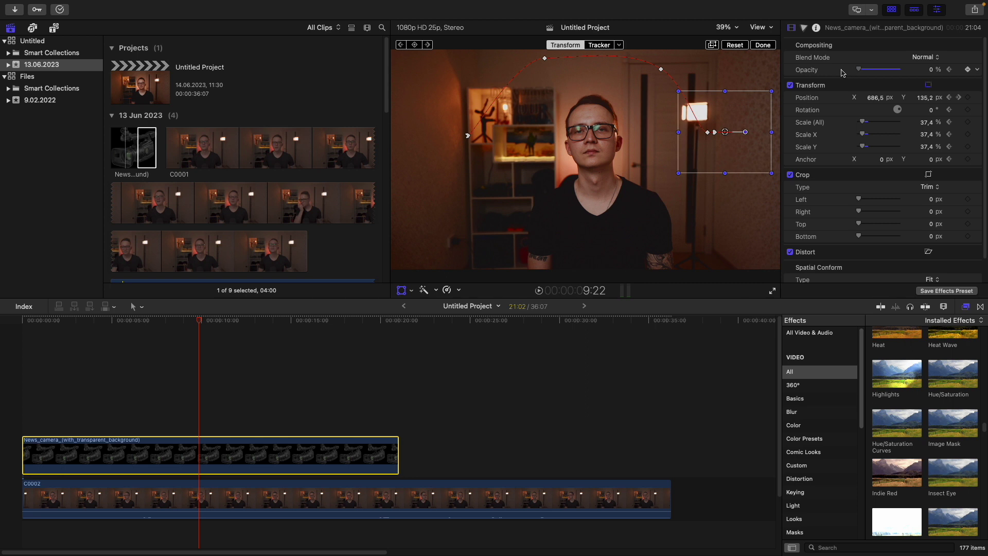